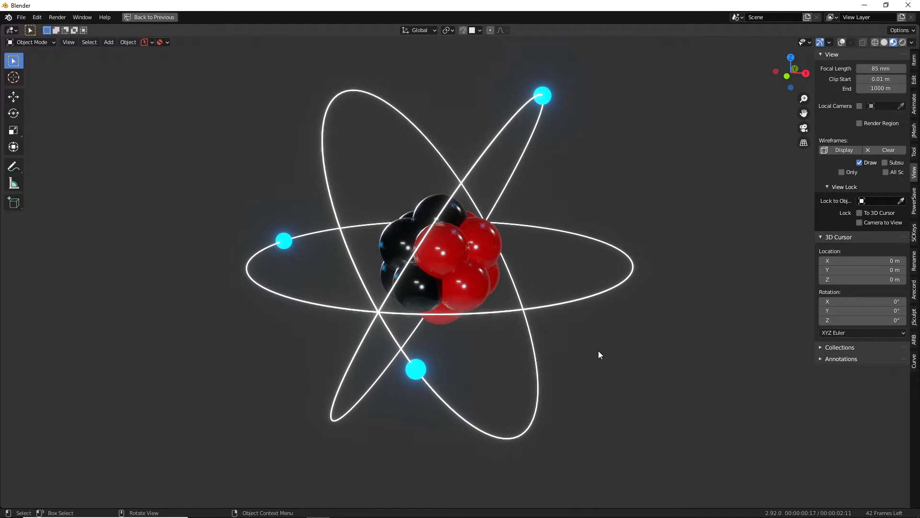
key("ctrl+space")
middle_click_drag(598, 350, 315, 384)
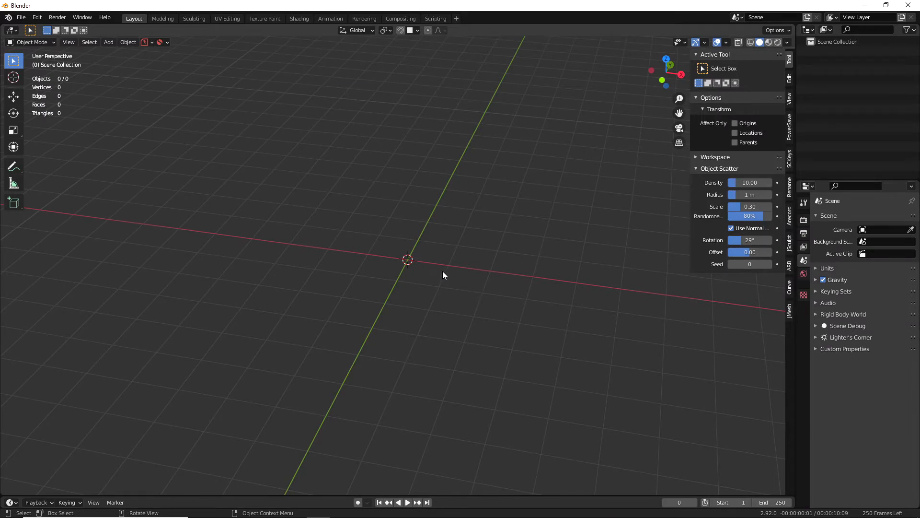
Step: Add an ico sphere mesh at the origin and set its subdivisions to 1
key("shift+a")
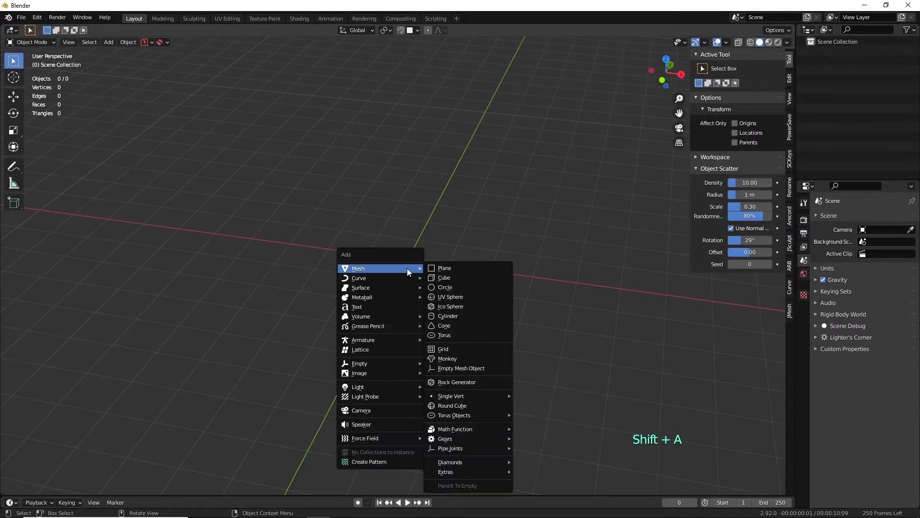
left_click(456, 307)
middle_click_drag(456, 310, 129, 434, "alt")
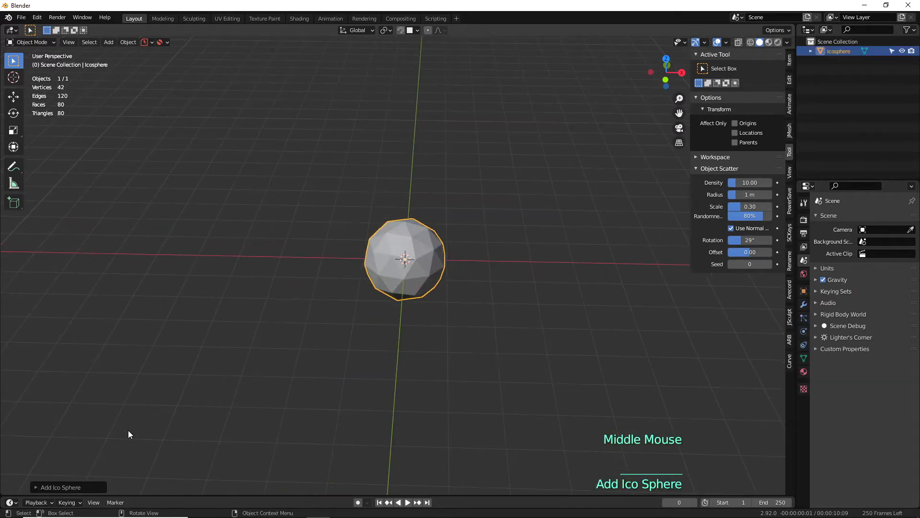
left_click(74, 487)
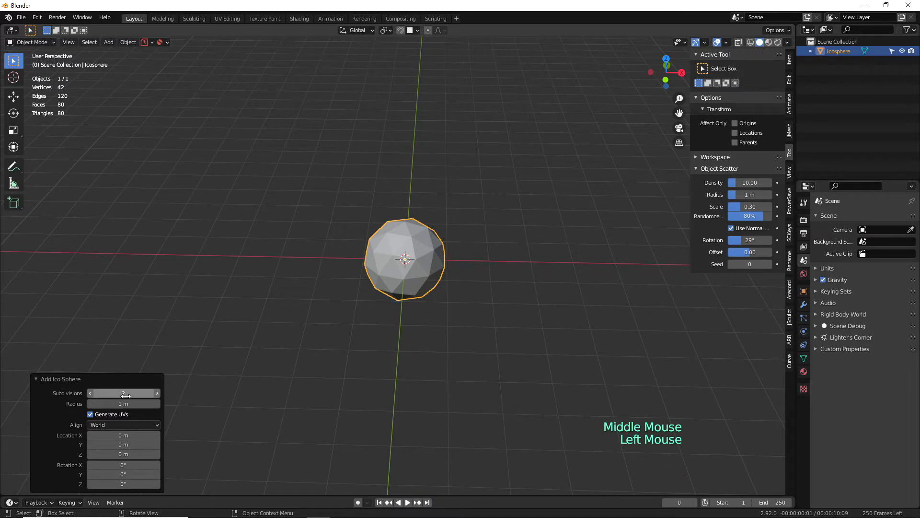
left_click(126, 396)
type("1")
key("Return")
left_click(469, 257)
middle_click_drag(468, 257, 428, 254)
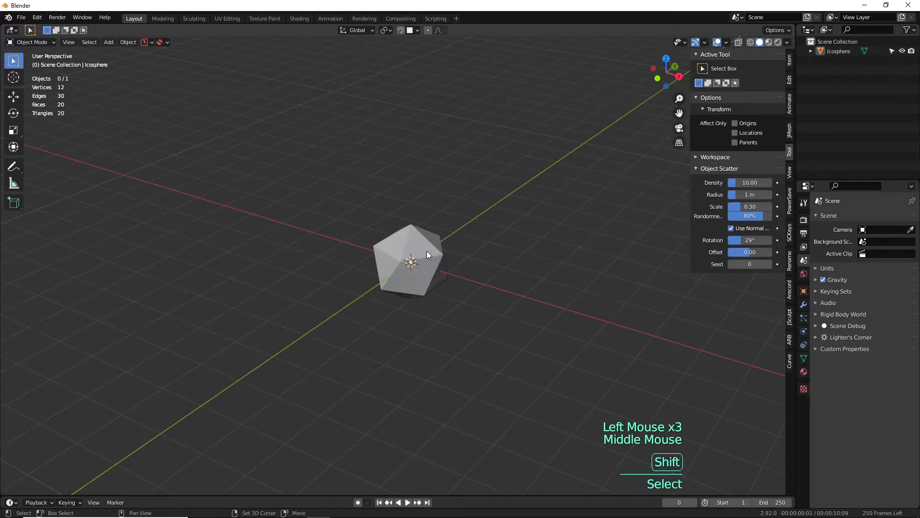
Step: Add a UV sphere at the origin and scale it down uniformly to about 0.856
key("shift+a")
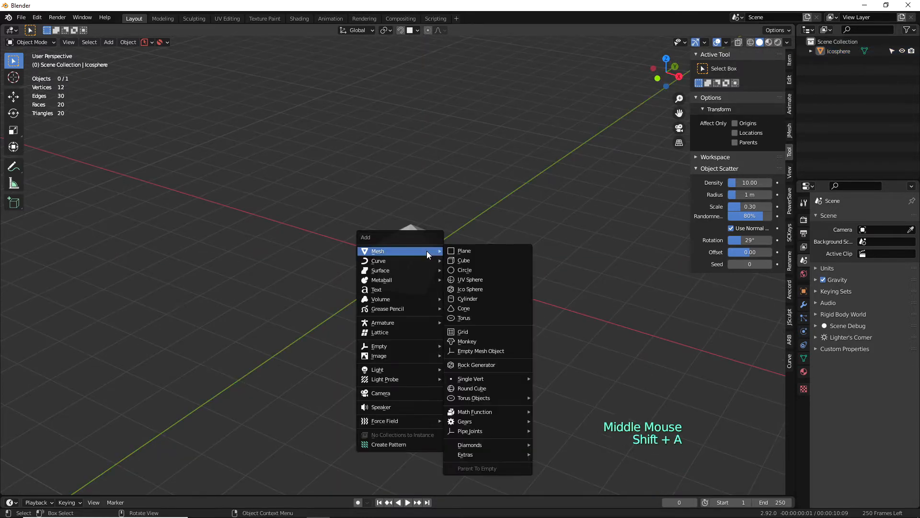
left_click(496, 281)
middle_click_drag(455, 293, 530, 344)
key("s")
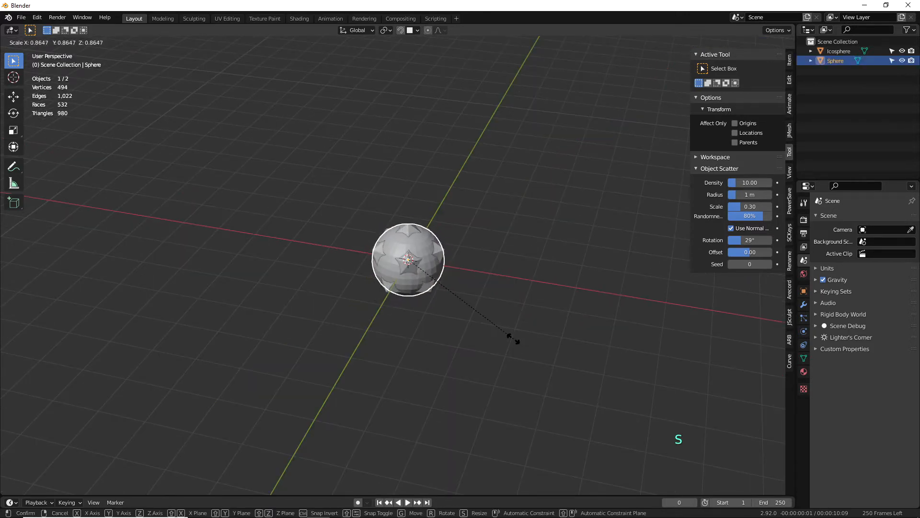
left_click(511, 336)
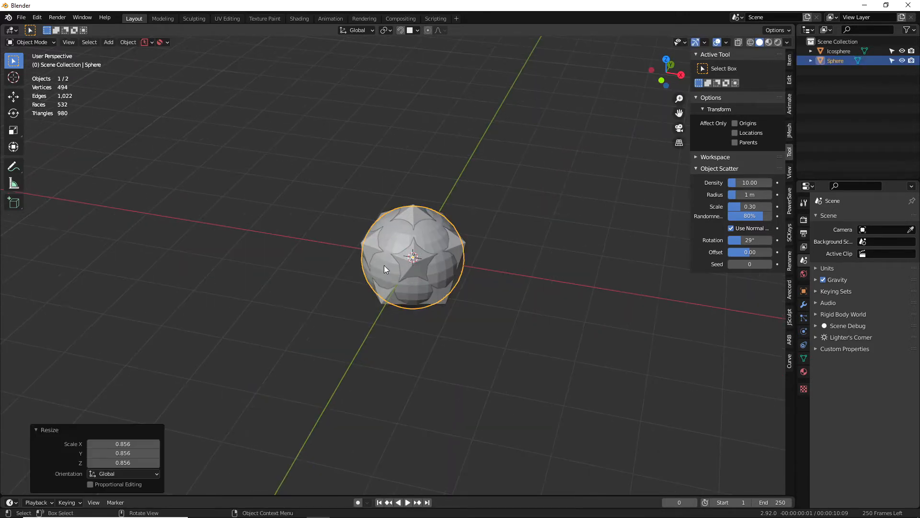
Step: Parent the UV sphere to the icosphere with the Object parent type and expand the icosphere's hierarchy
left_click(370, 244, "shift")
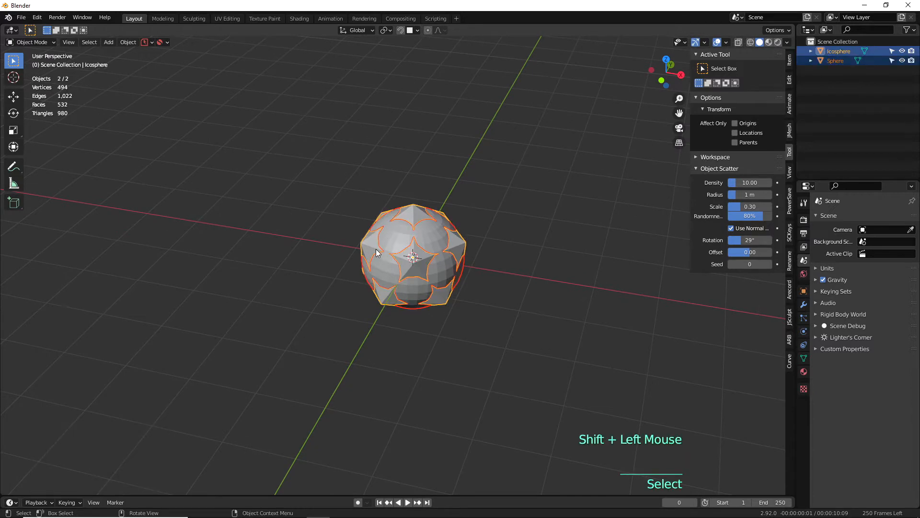
scroll(378, 250, "up", 2)
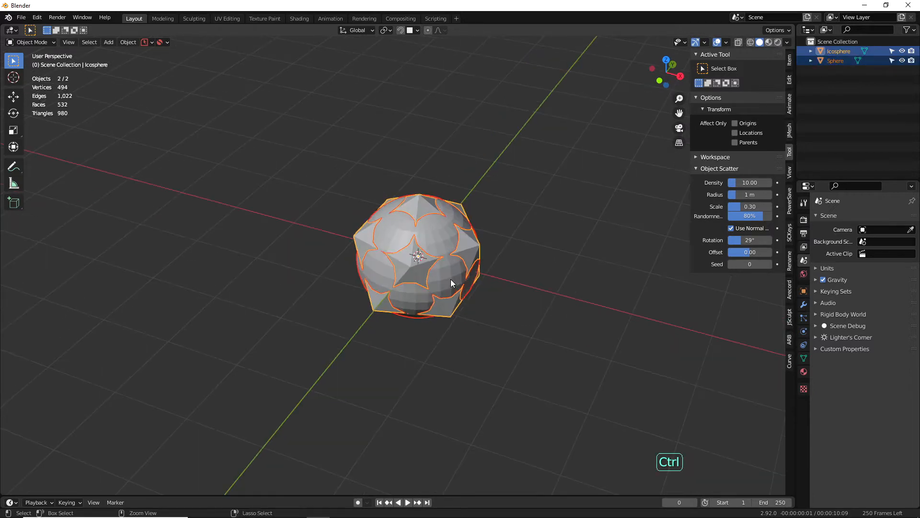
key("ctrl+p")
left_click(450, 280)
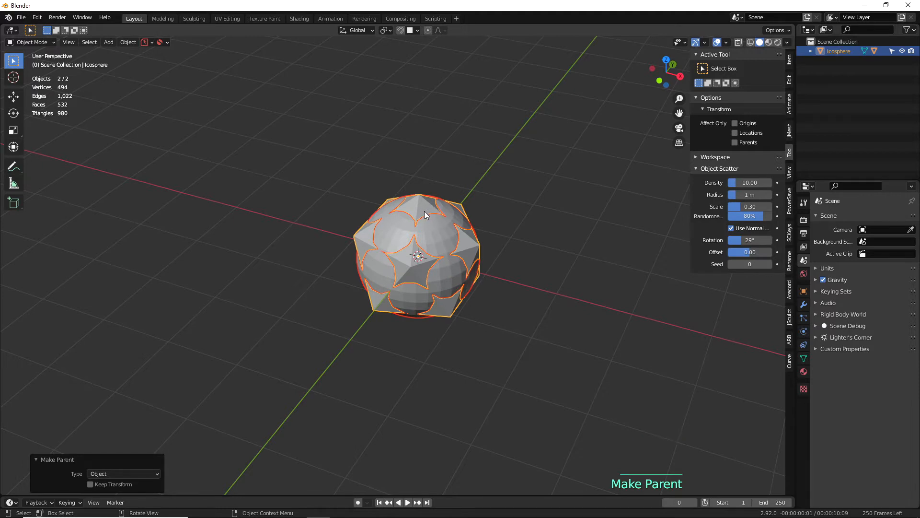
left_click(810, 51)
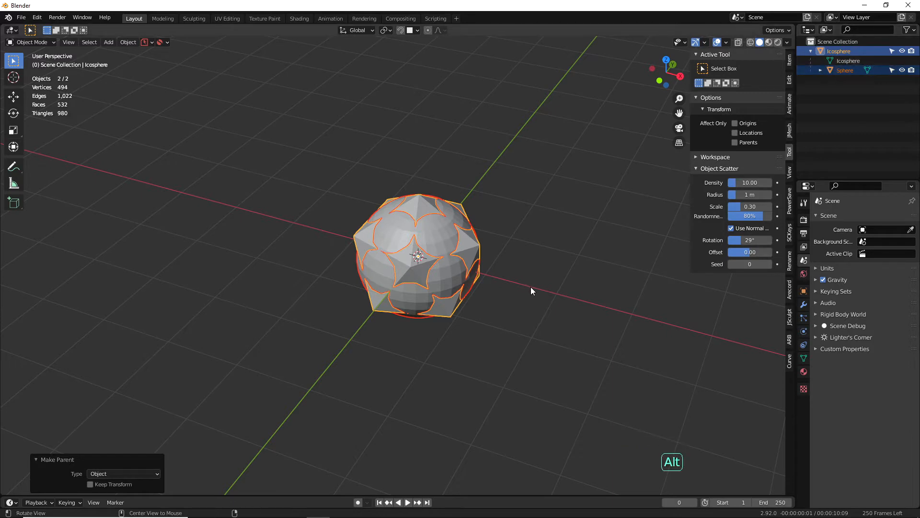
Step: Set the icosphere's instancing to Vertices so the child sphere repeats on each of its vertices
key("alt+a")
left_click(400, 243)
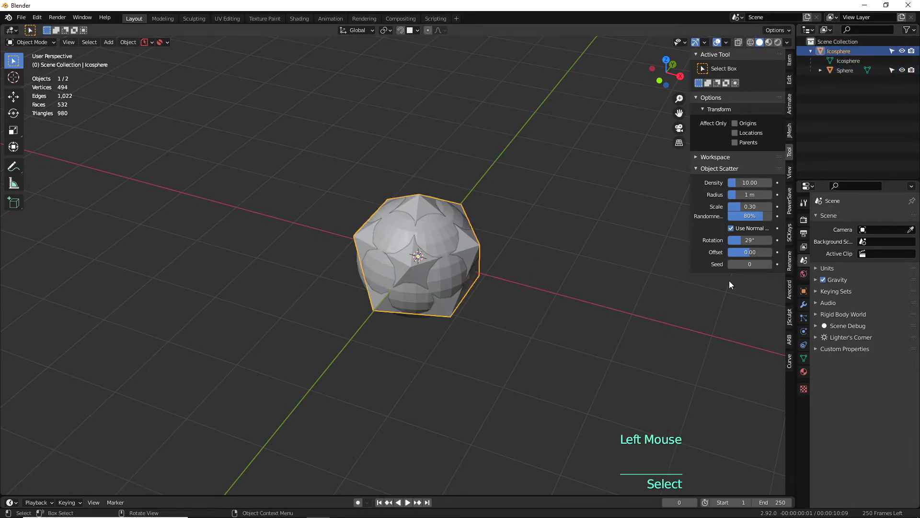
left_click(804, 291)
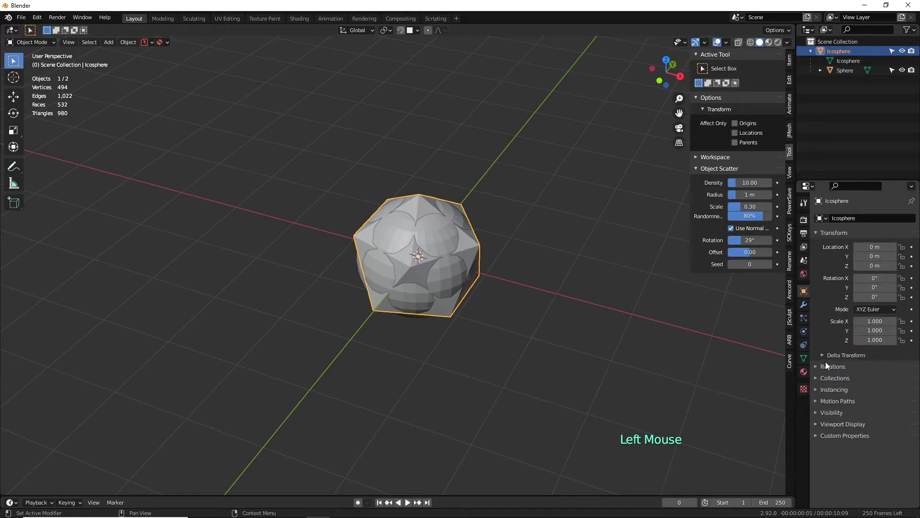
left_click(831, 390)
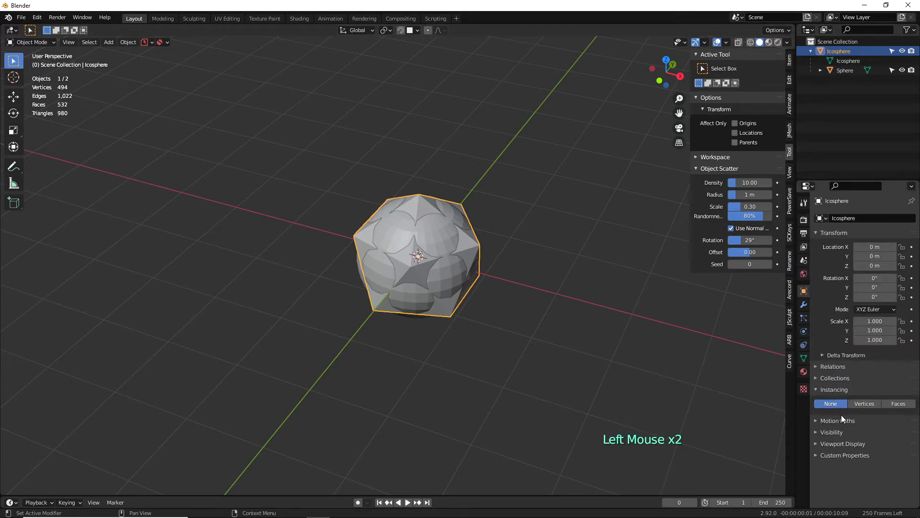
left_click(864, 402)
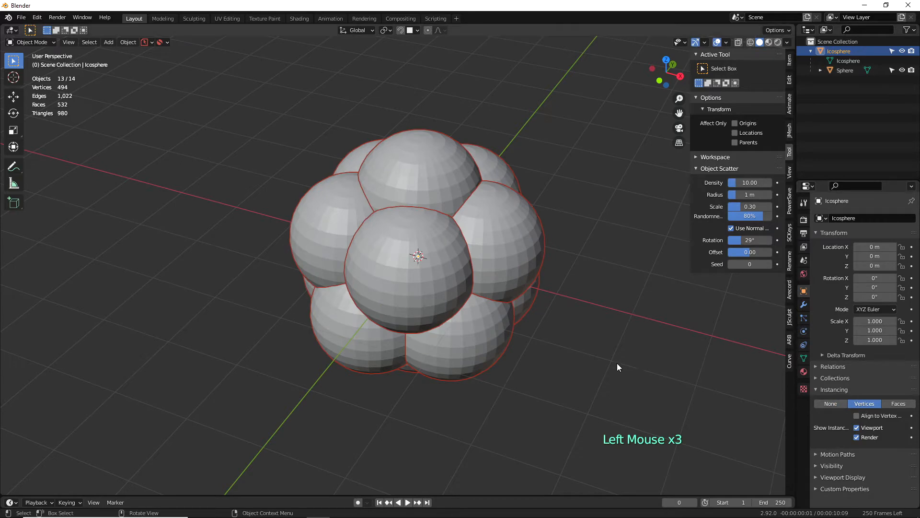
middle_click_drag(617, 364, 627, 379, "alt")
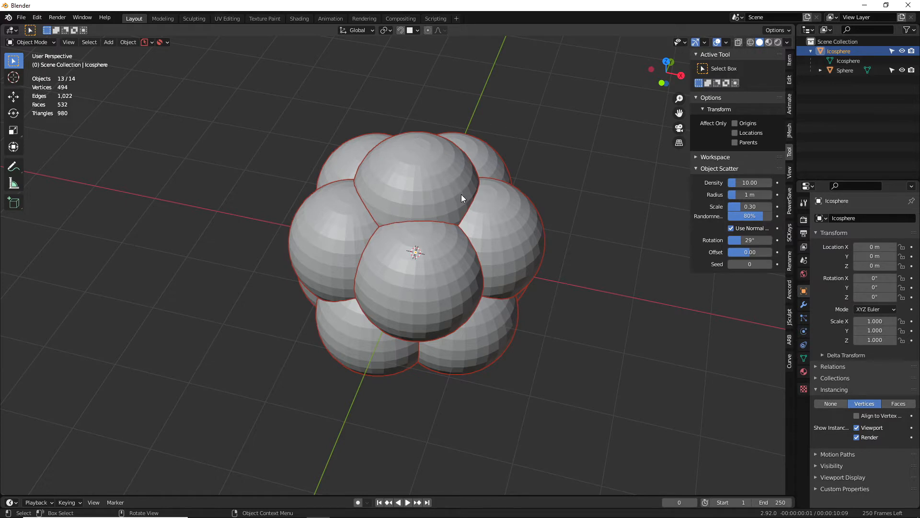
Step: Scale the original child sphere down to about 0.712 so the instanced spheres overlap less
left_click(844, 71)
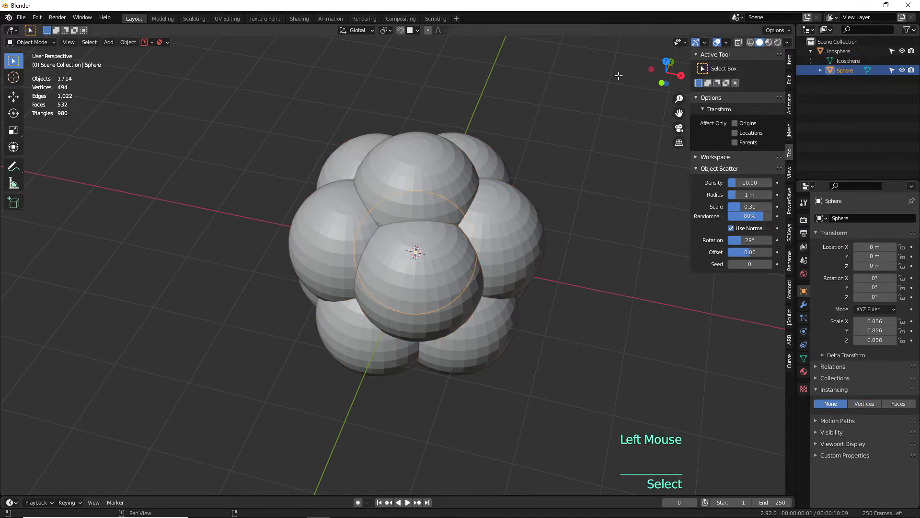
key("s")
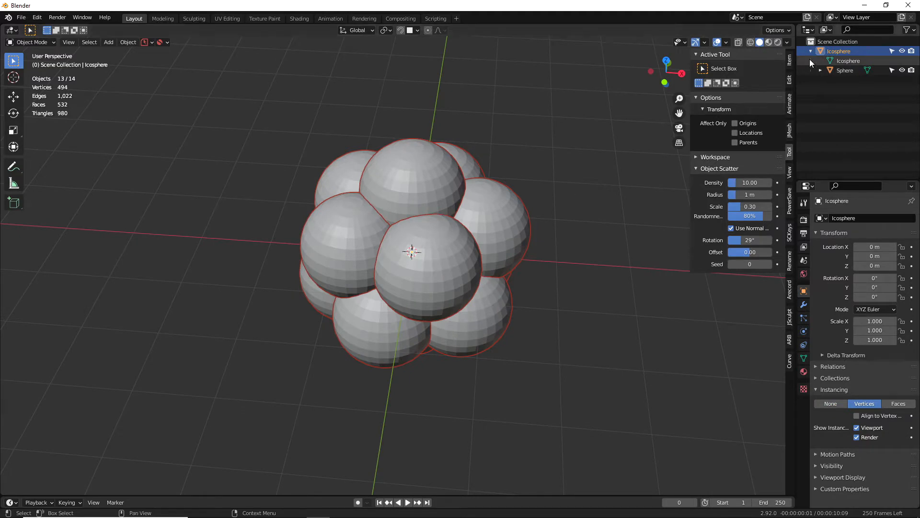
middle_click_drag(575, 240, 545, 277)
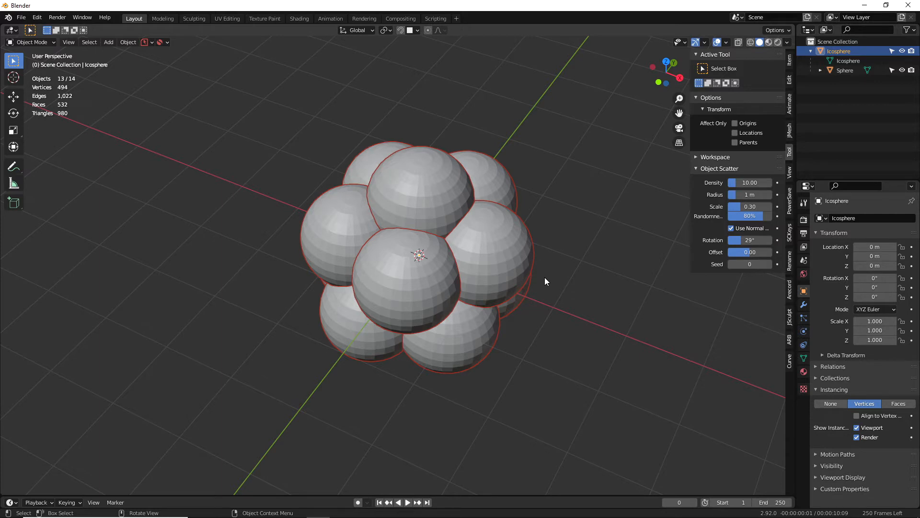
Step: Apply smooth shading to the original child sphere
left_click(504, 275)
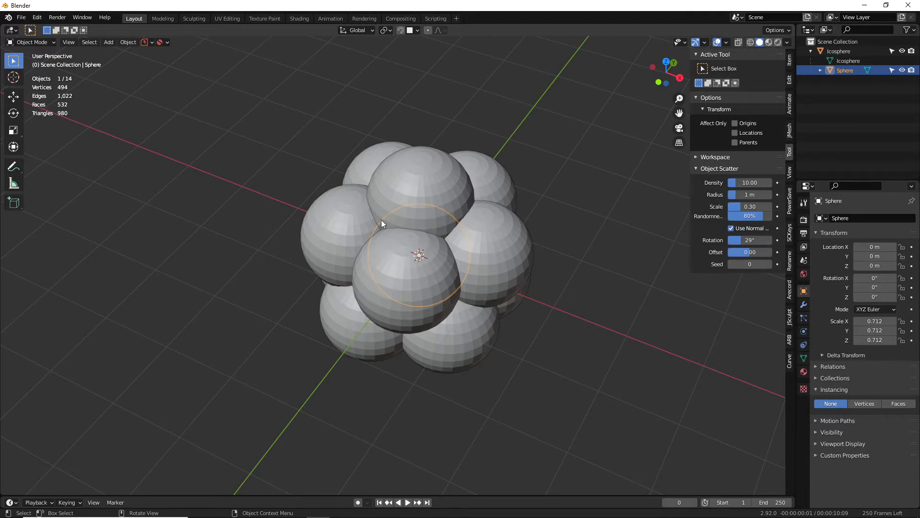
right_click(415, 230)
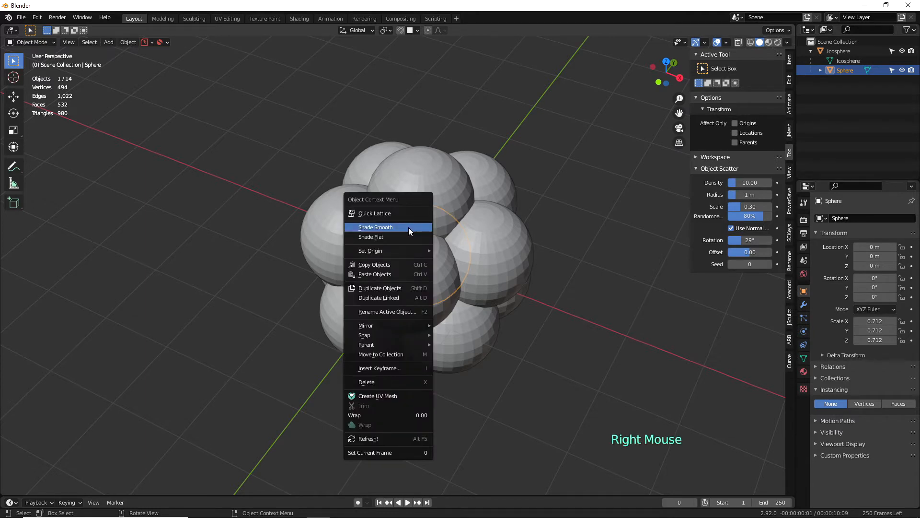
left_click(408, 227)
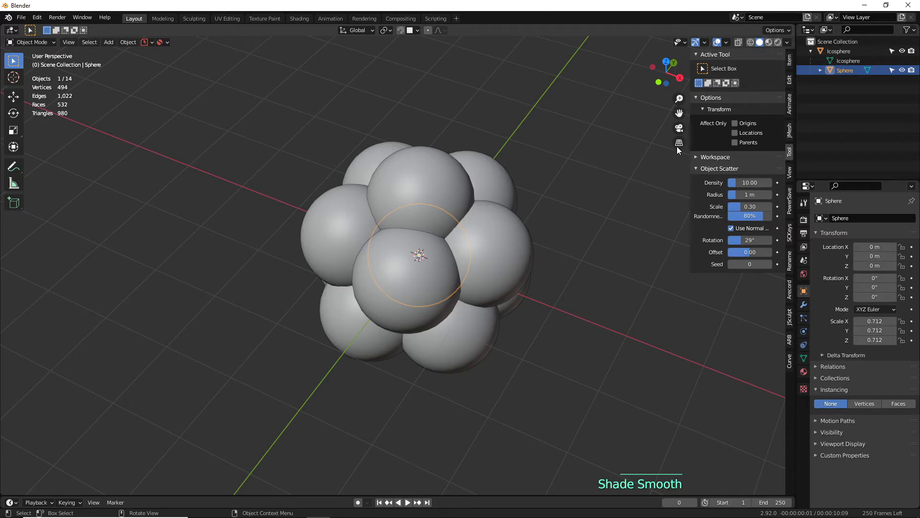
Step: Convert the icosphere's vertex instances into real sphere objects with Make Instances Real
left_click(831, 52)
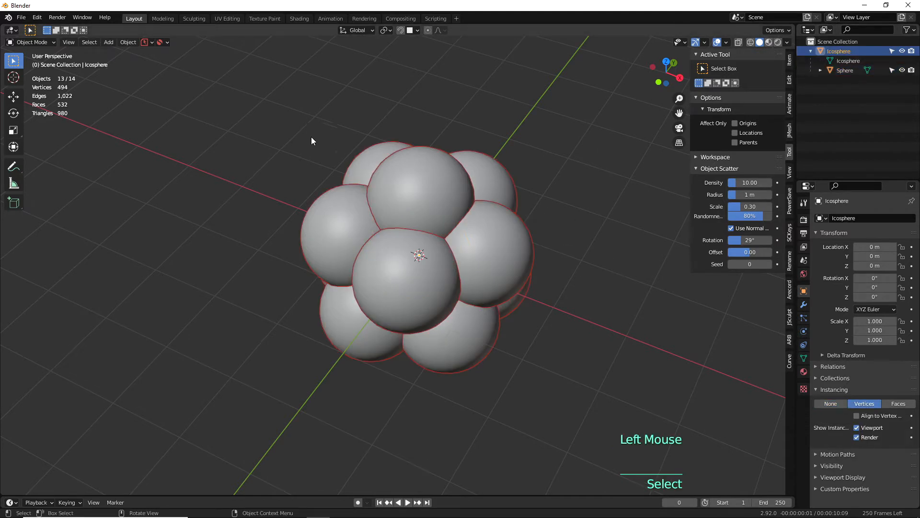
left_click(130, 43)
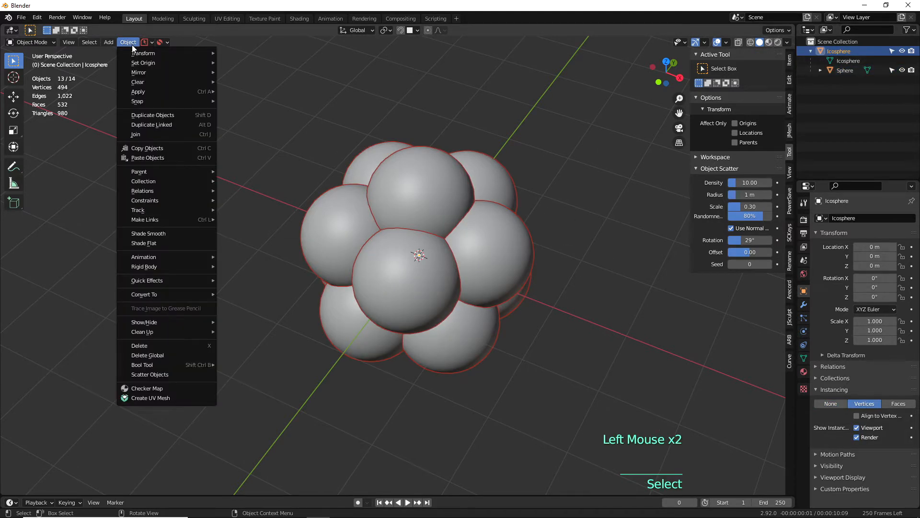
mouse_move(145, 90)
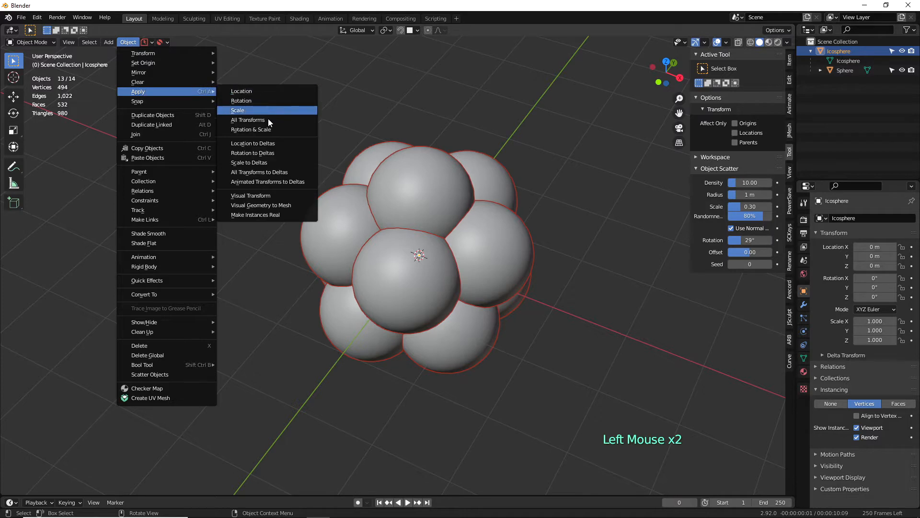
left_click(278, 218)
Step: Try to move a single vertex of one of the real spheres in Edit Mode to test their shared mesh data
left_click(498, 220)
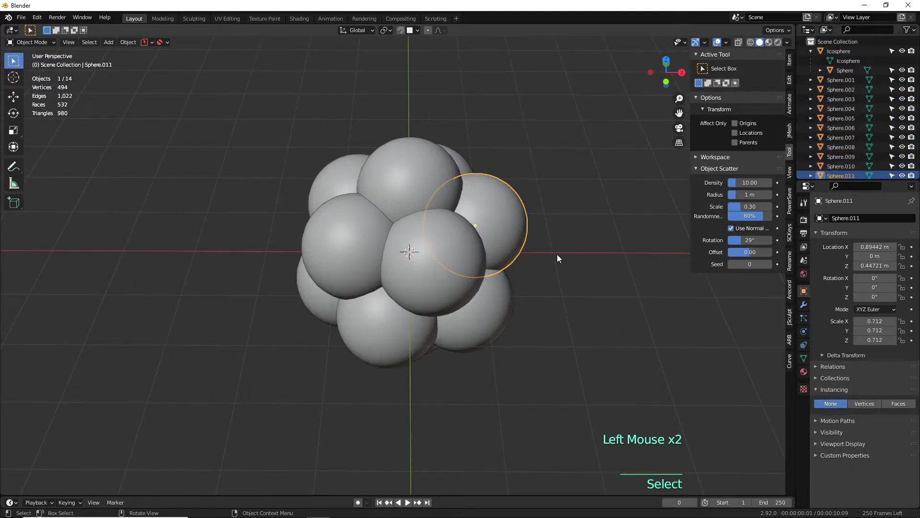
key("Tab")
middle_click_drag(581, 226, 557, 229)
left_click(496, 215)
left_click(507, 222)
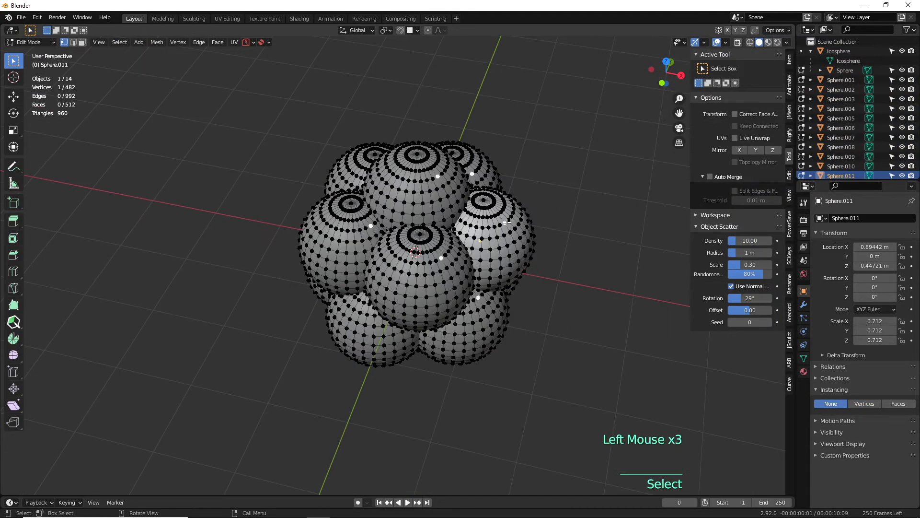
key("g")
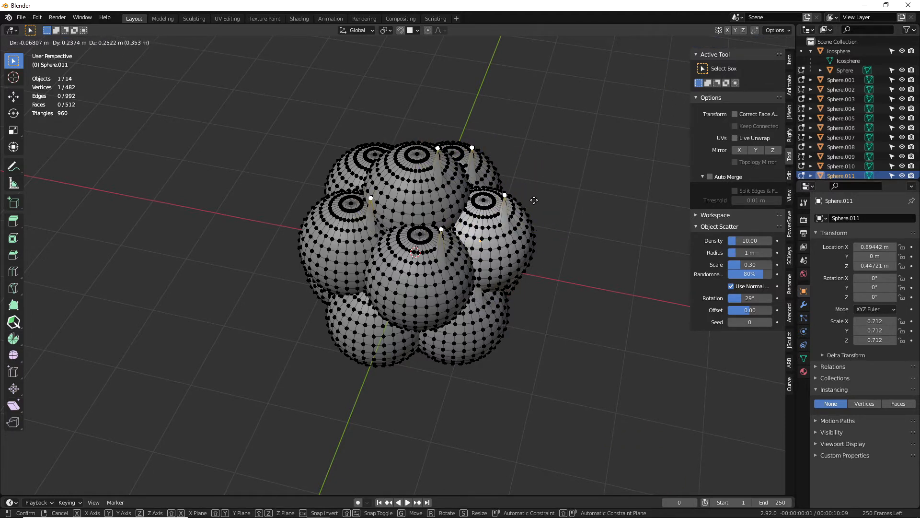
right_click(534, 200)
key("Tab")
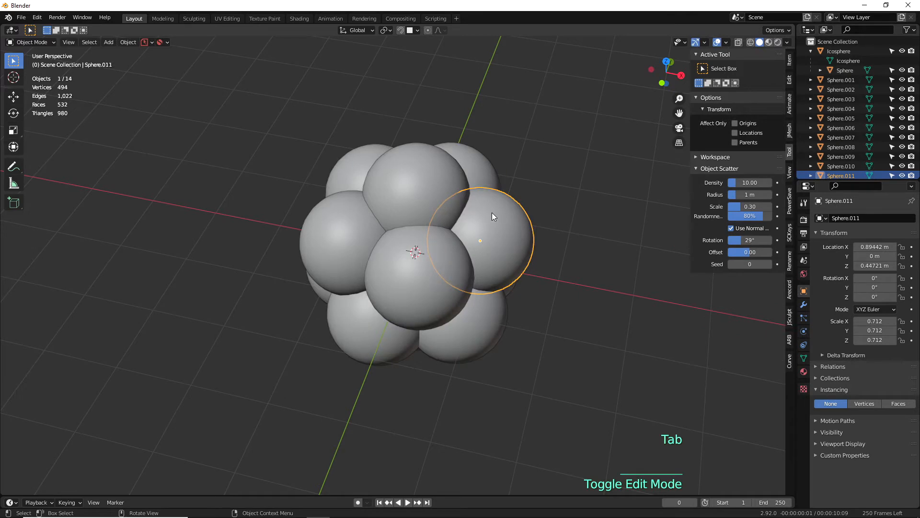
Step: Make all objects in the scene single-user for Object & Data & Materials
key("a")
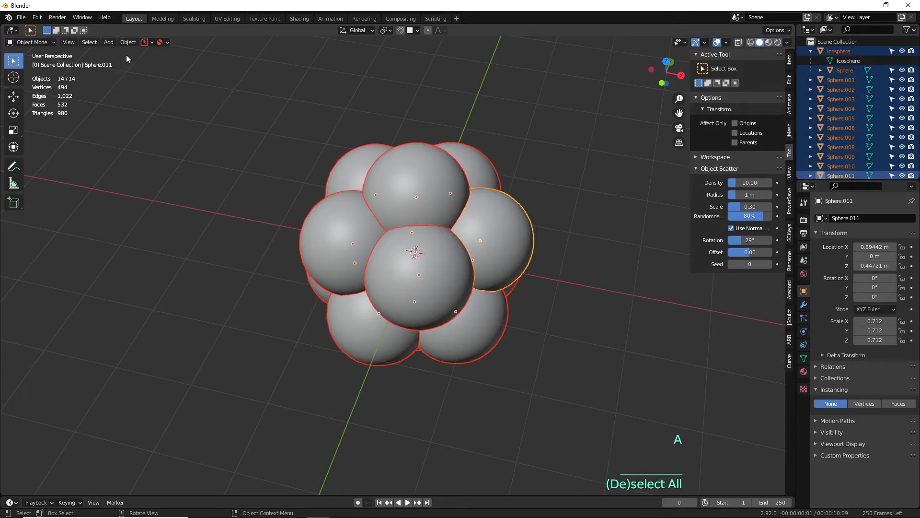
left_click(128, 43)
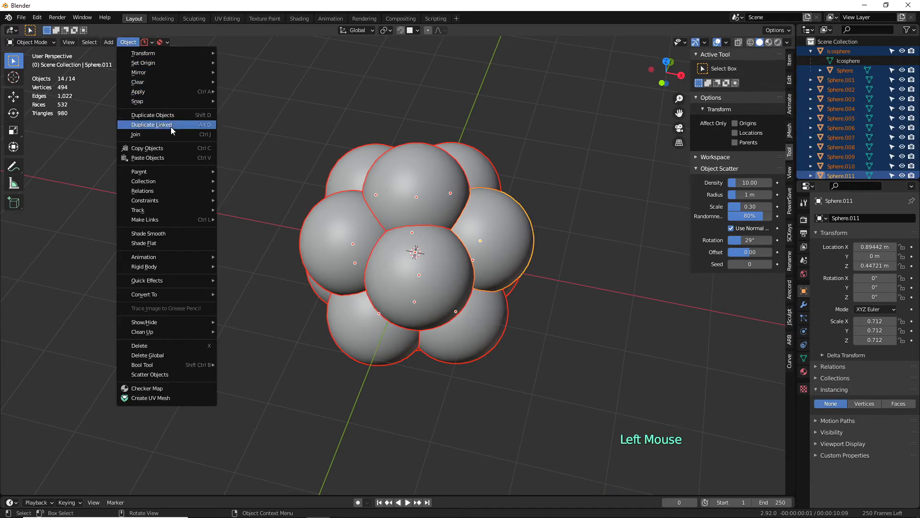
mouse_move(169, 190)
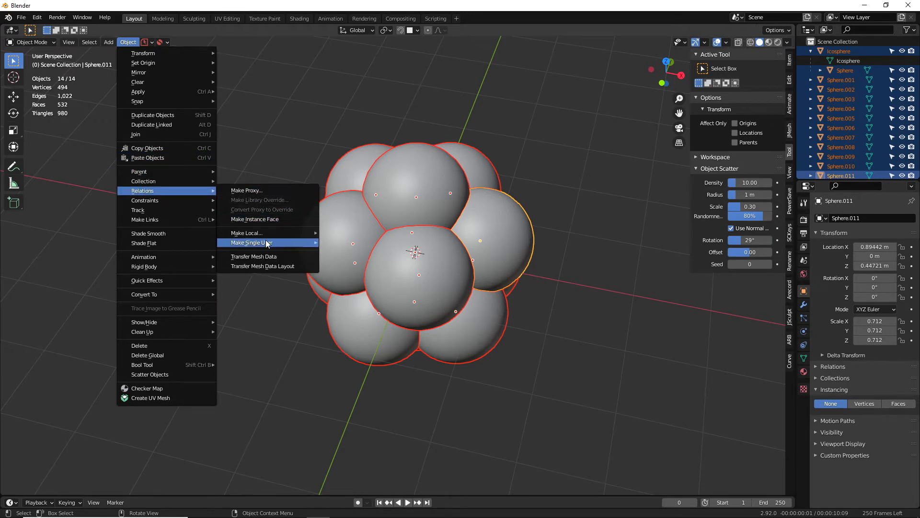
mouse_move(263, 242)
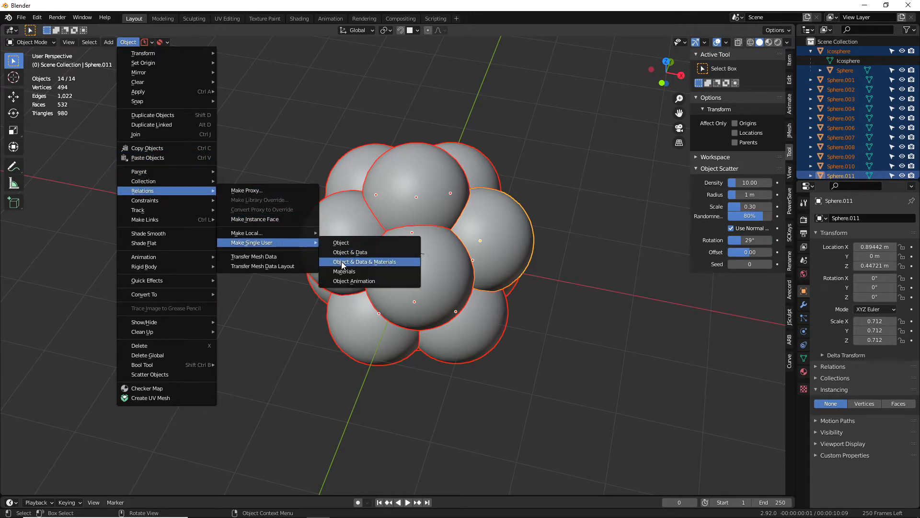
left_click(367, 262)
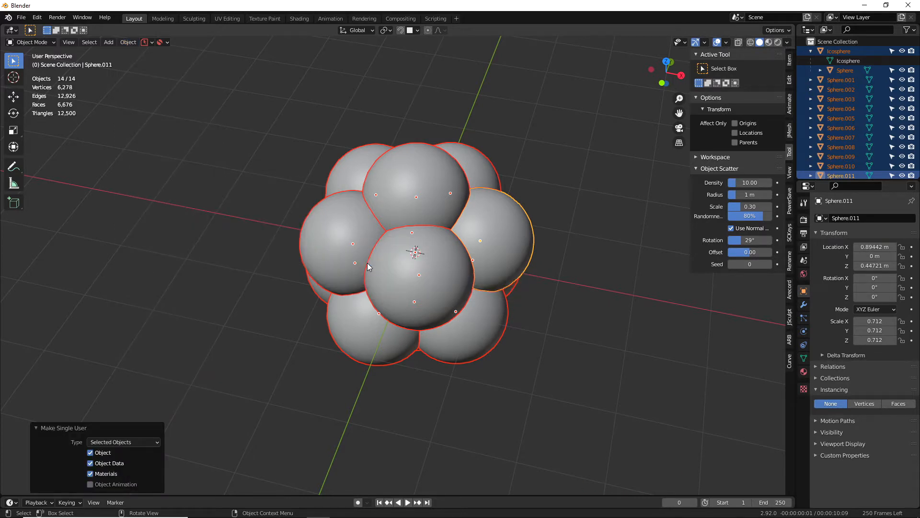
Step: Try to move a single vertex of Sphere.011 in Edit Mode to test whether its mesh is independent
left_click(549, 241)
left_click(506, 235)
key("Tab")
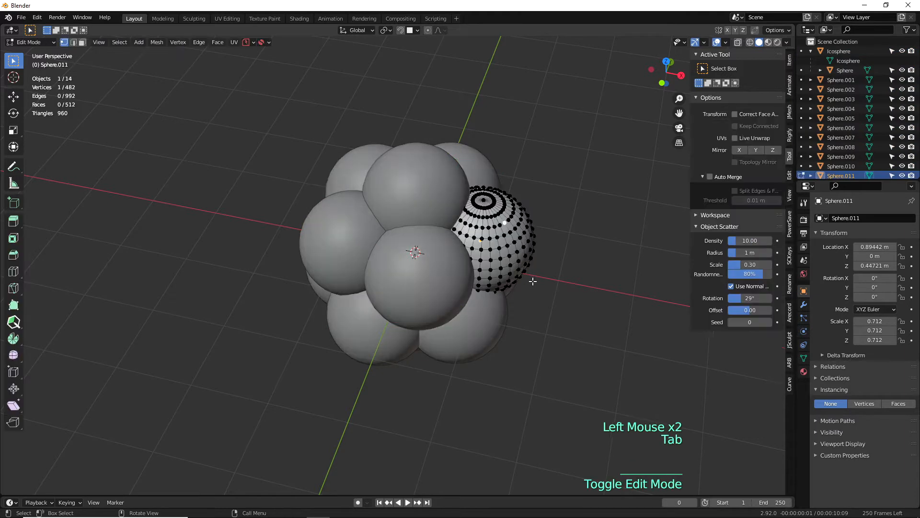
key("g")
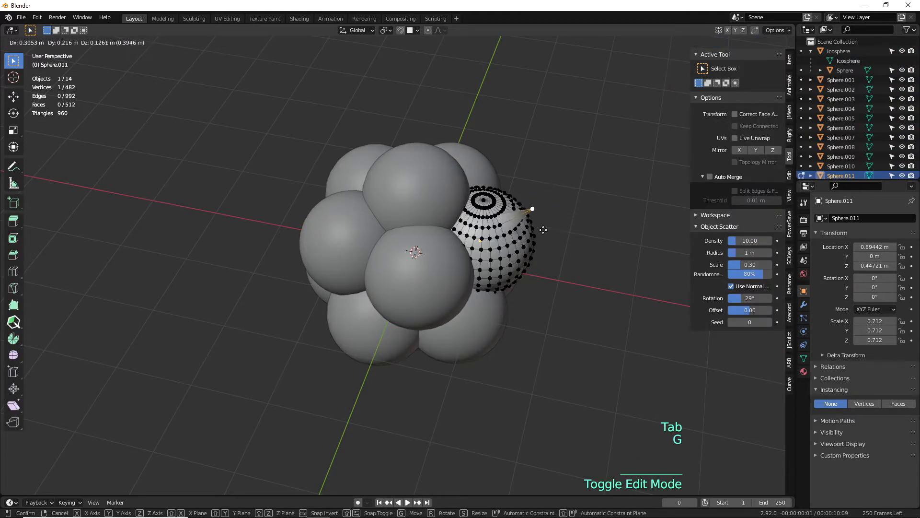
key("Escape")
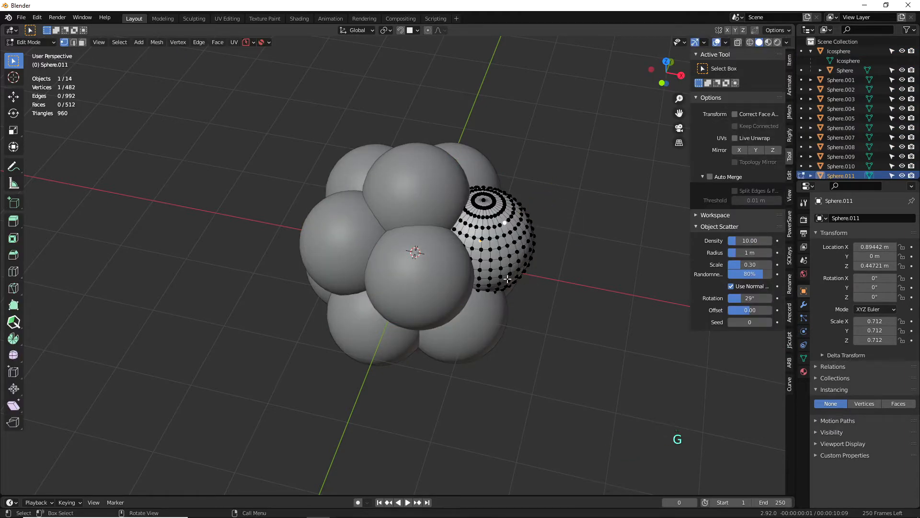
key("Tab")
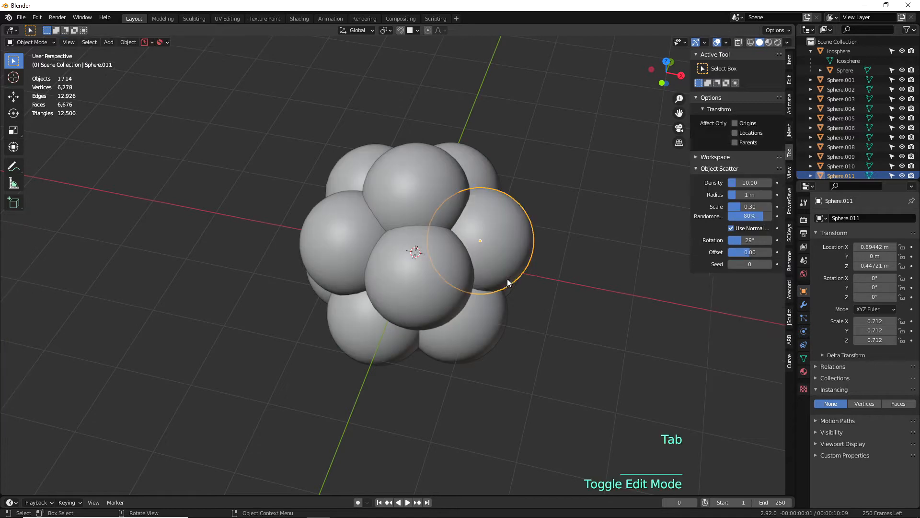
Step: Create a new material on Sphere.011 and set its base color to pure red
left_click(804, 372)
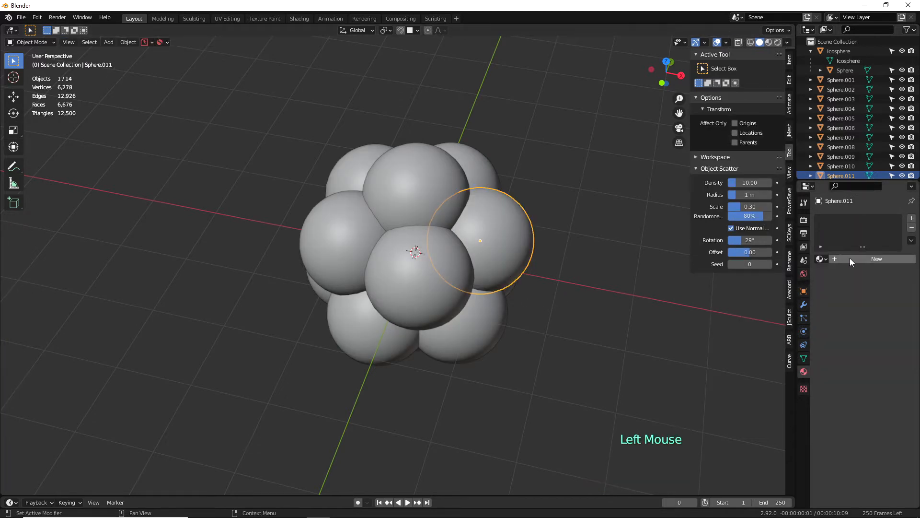
left_click(864, 260)
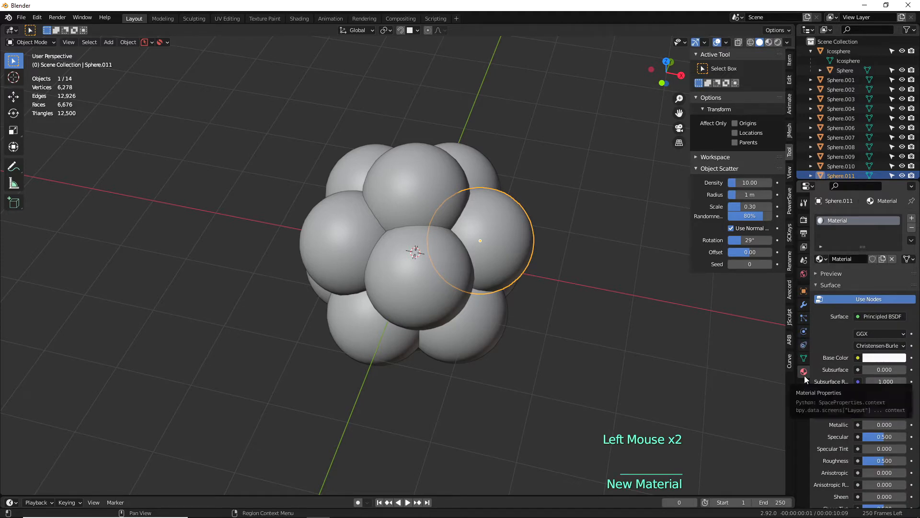
left_click(878, 360)
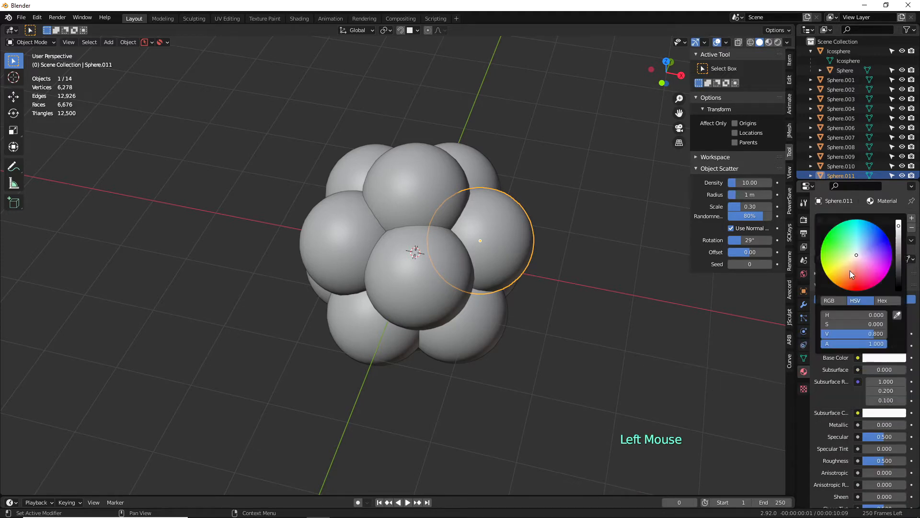
left_click(857, 290)
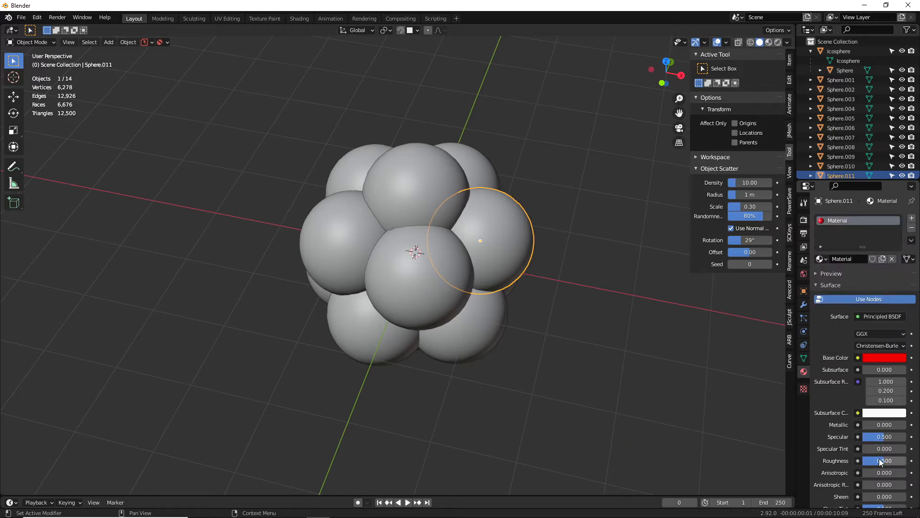
Step: Lower the red material's roughness to 0.098 and show the viewport in Material Preview shading
left_click_drag(881, 460, 867, 459)
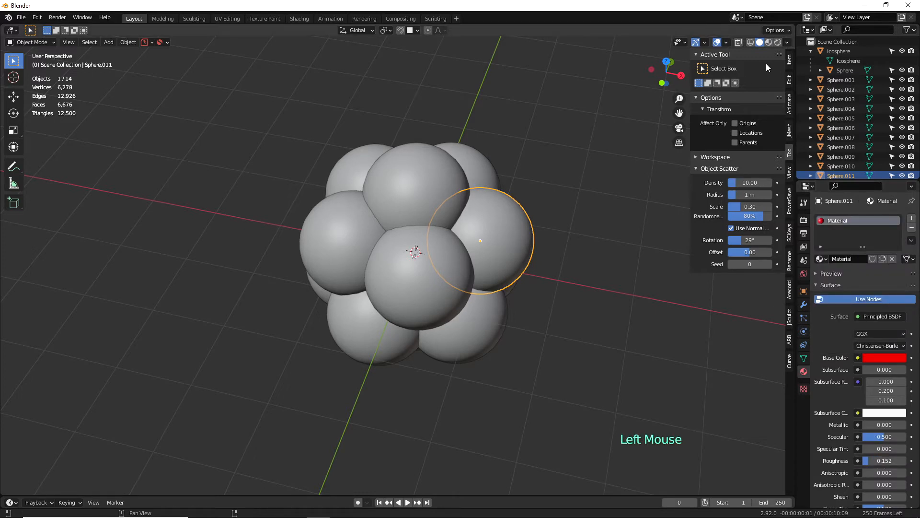
left_click(769, 42)
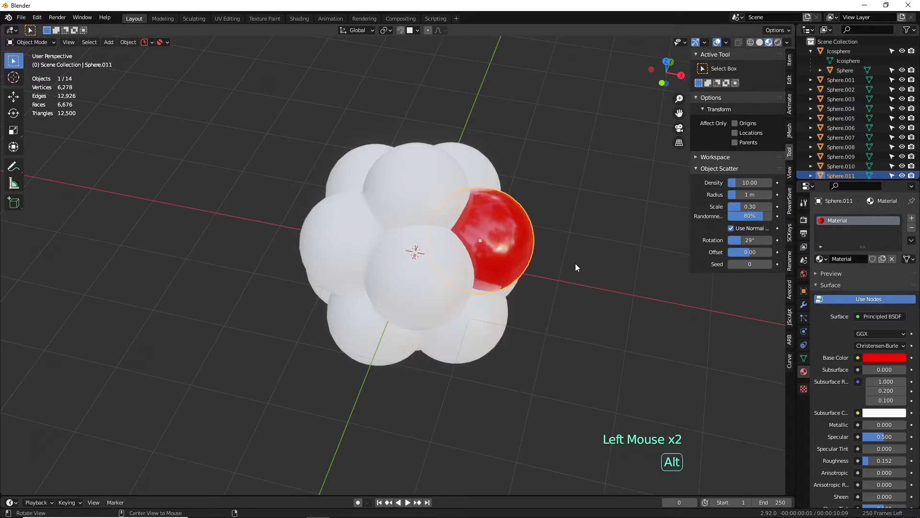
middle_click_drag(575, 264, 876, 380)
left_click_drag(868, 463, 863, 463)
Step: Assign the existing red material to the topmost sphere of the cluster
middle_click_drag(590, 326, 369, 245, "alt")
left_click(401, 178)
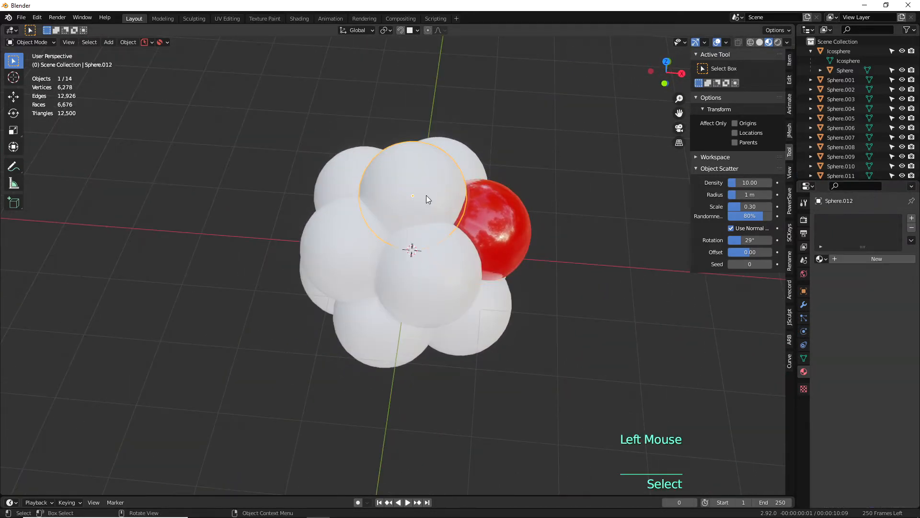
left_click(820, 259)
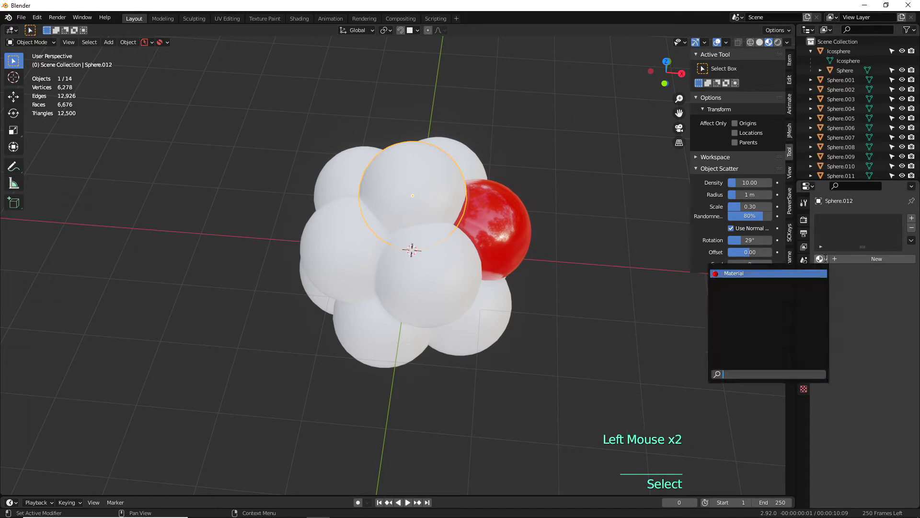
left_click(741, 273)
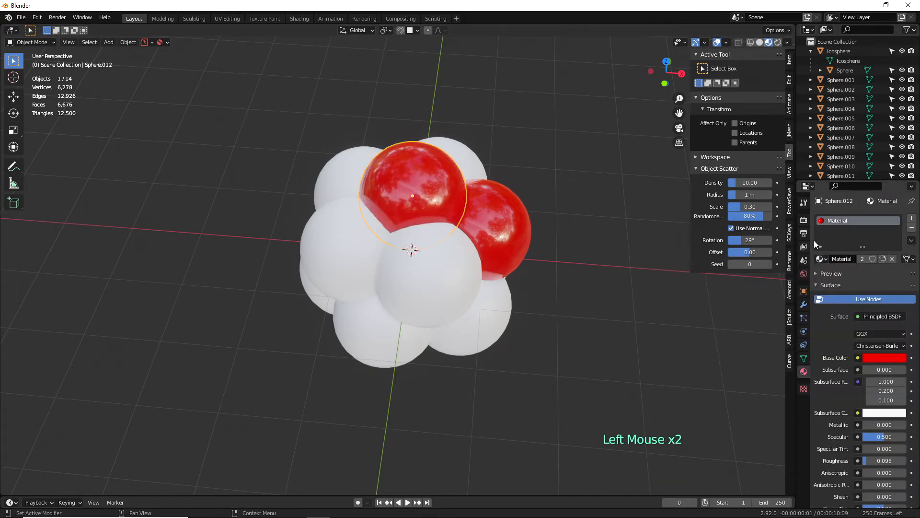
Step: Make the topmost sphere's material a single-user copy and darken its base color to black
left_click(861, 260)
left_click(874, 356)
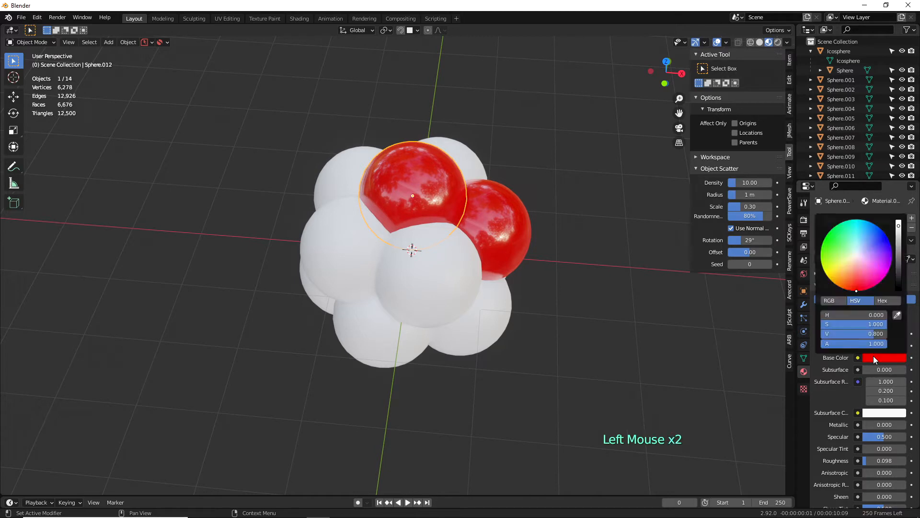
left_click_drag(900, 238, 899, 289)
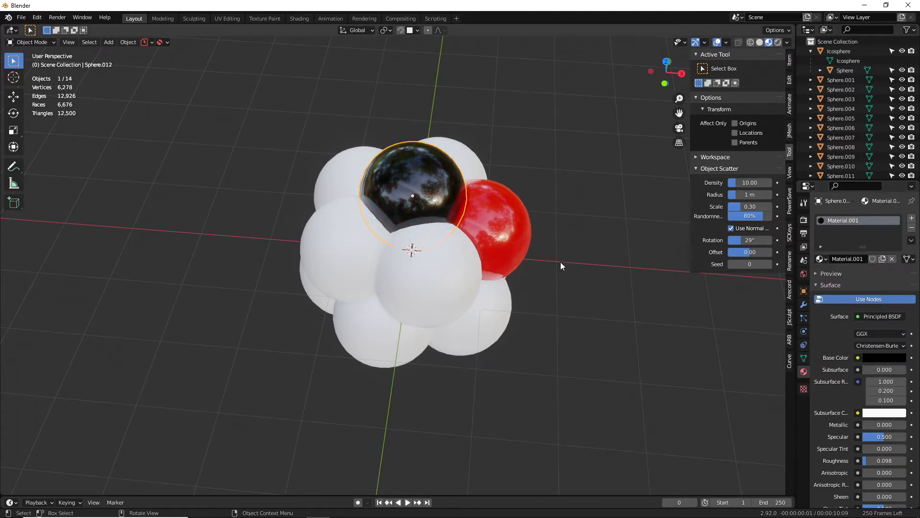
Step: Link the black material from the topmost sphere to Sphere.003, Sphere.004, Sphere.005, Sphere.008 and Sphere.009
middle_click_drag(496, 373, 530, 342)
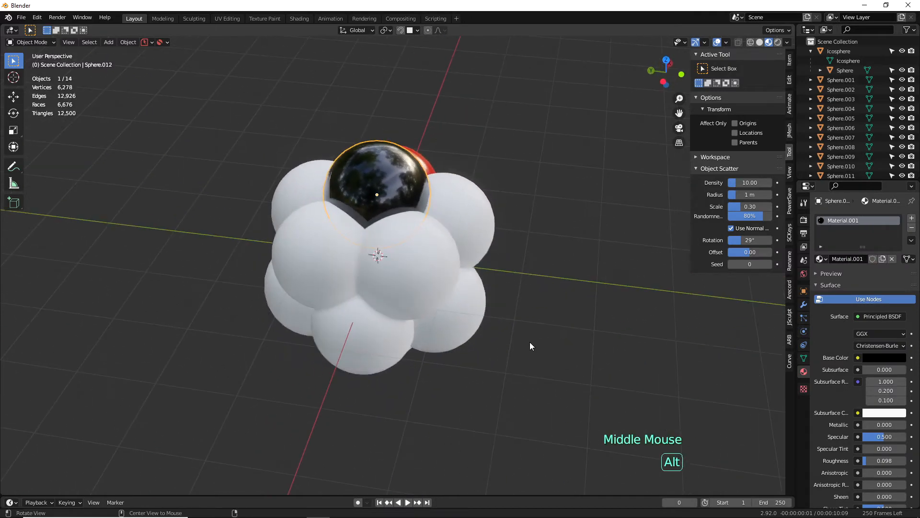
left_click(412, 270, "shift")
left_click(295, 254, "shift")
middle_click_drag(294, 254, 362, 275)
left_click(360, 299, "shift")
left_click(449, 302, "shift")
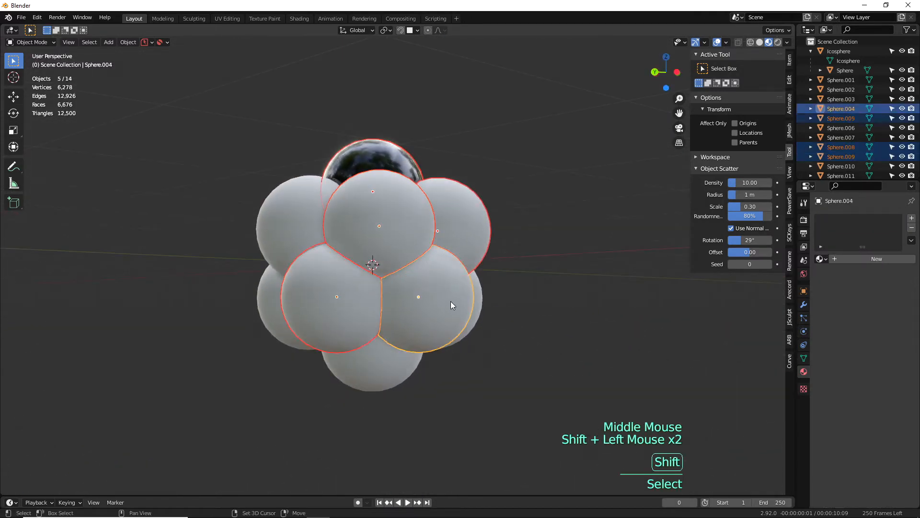
middle_click_drag(450, 302, 384, 151)
left_click(371, 317, "shift")
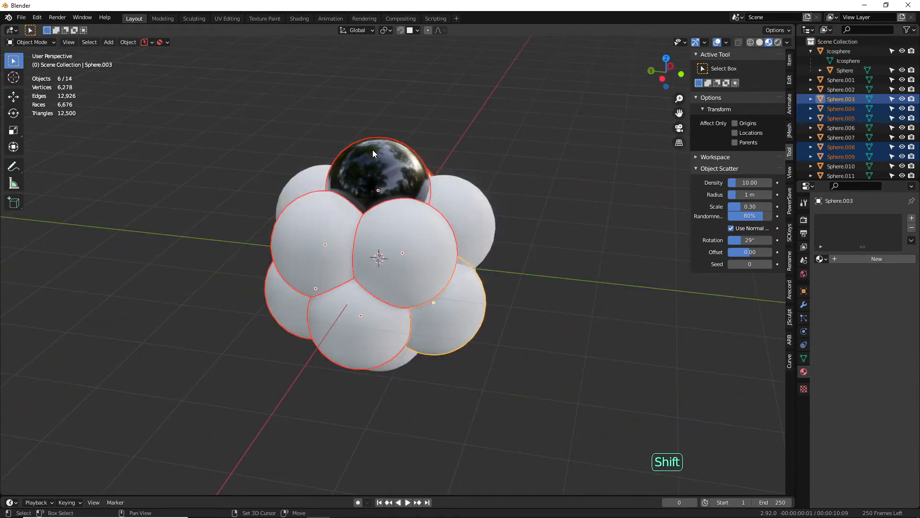
left_click(373, 150, "shift")
middle_click_drag(422, 137, 411, 165)
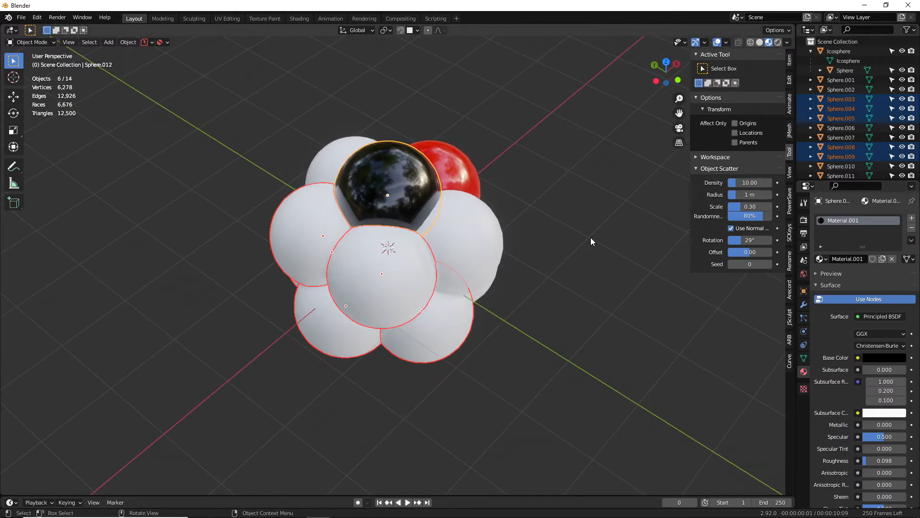
key("ctrl+l")
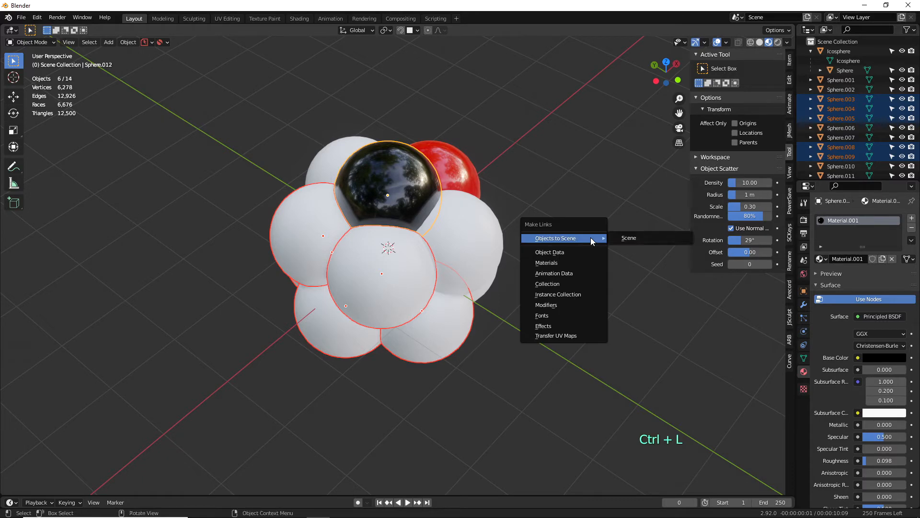
left_click(567, 263)
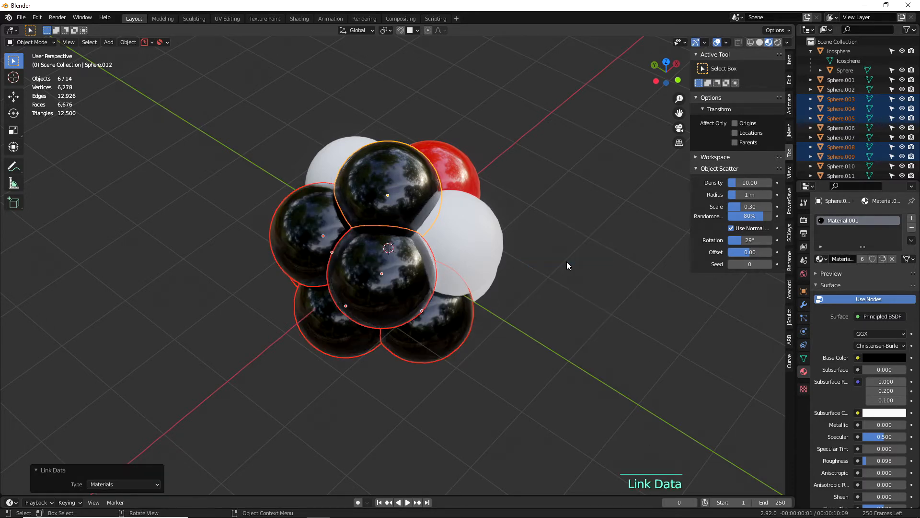
Step: Link the red sphere's material to all the objects that are not black, and hide the icosphere with its child sphere
middle_click_drag(569, 277, 575, 164, "alt")
key("ctrl+i")
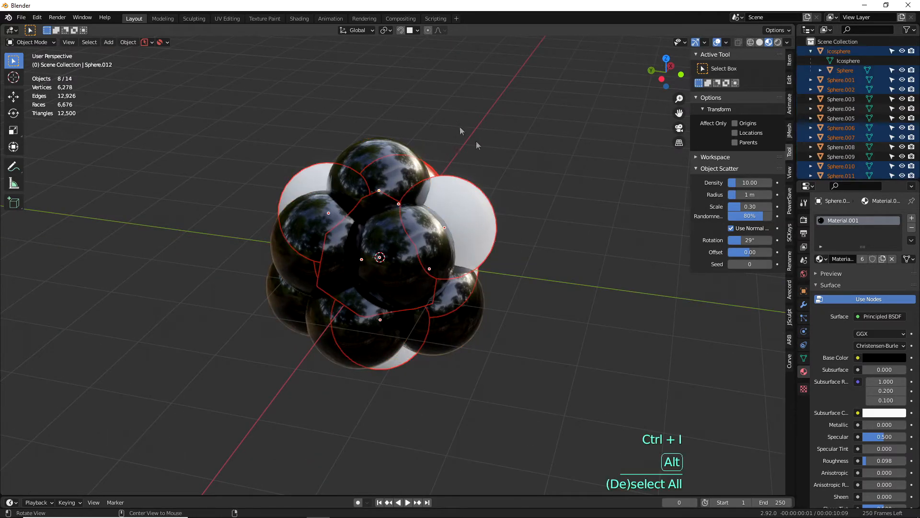
middle_click_drag(476, 141, 476, 243, "alt")
left_click(491, 212, "shift")
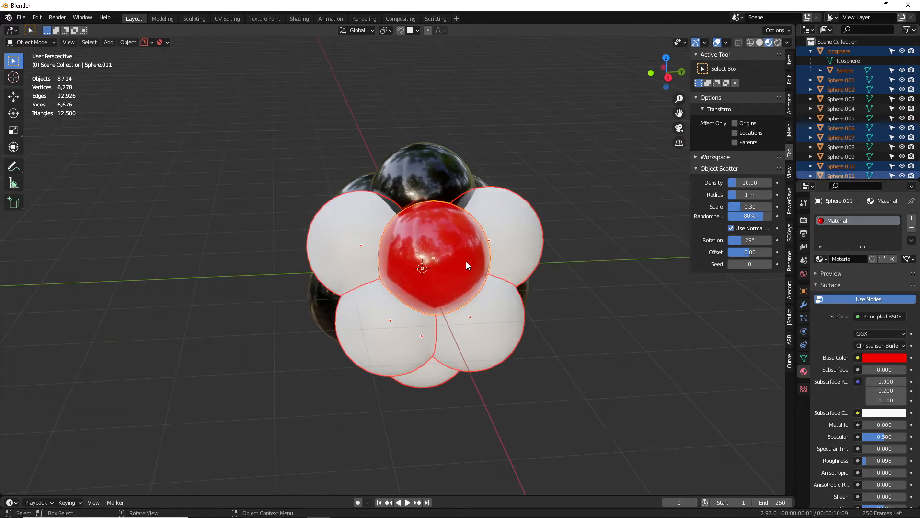
key("ctrl+l")
left_click(468, 261)
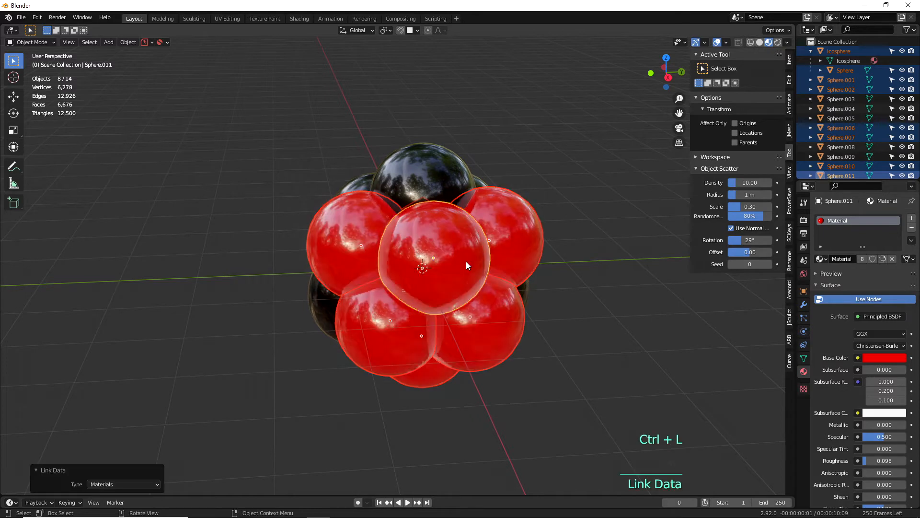
middle_click_drag(468, 261, 609, 228)
left_click(531, 291)
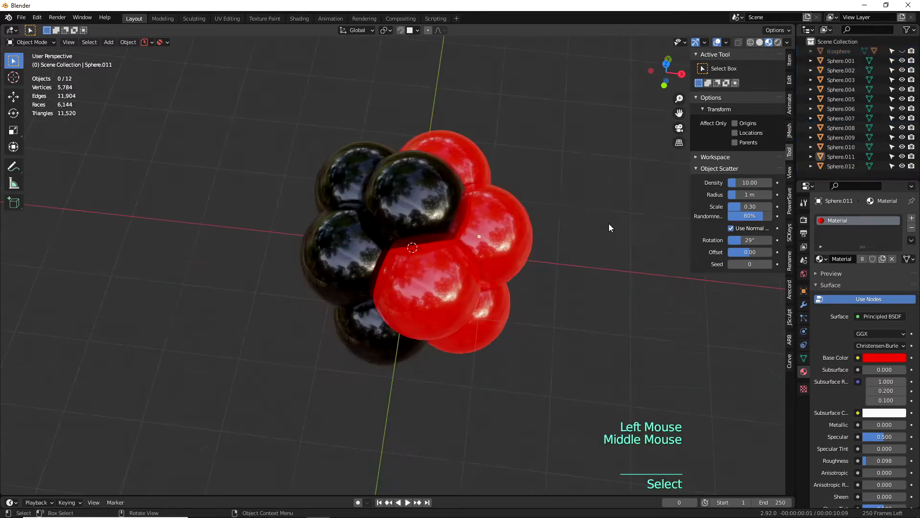
Step: Add a UV sphere at the nucleus centre in top view and rename it Elec
key("KP_7")
scroll(609, 228, "down", 3)
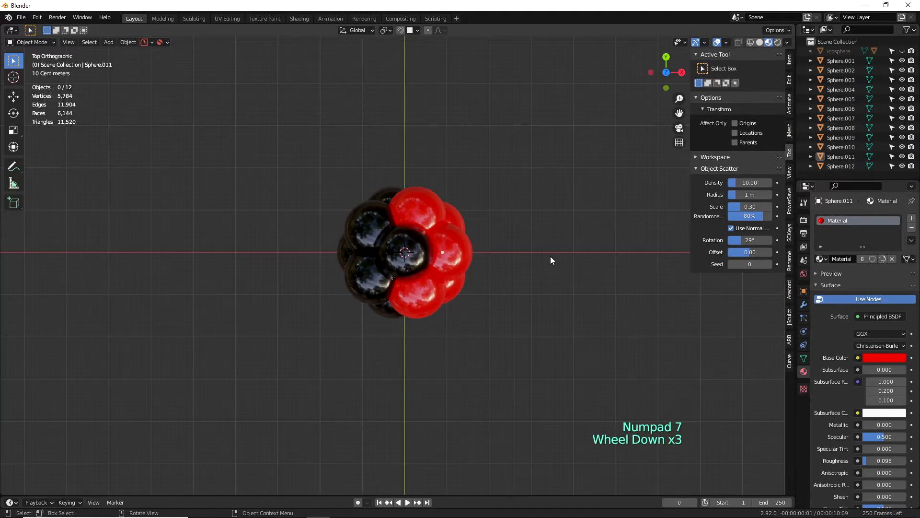
key("shift+a")
mouse_move(547, 261)
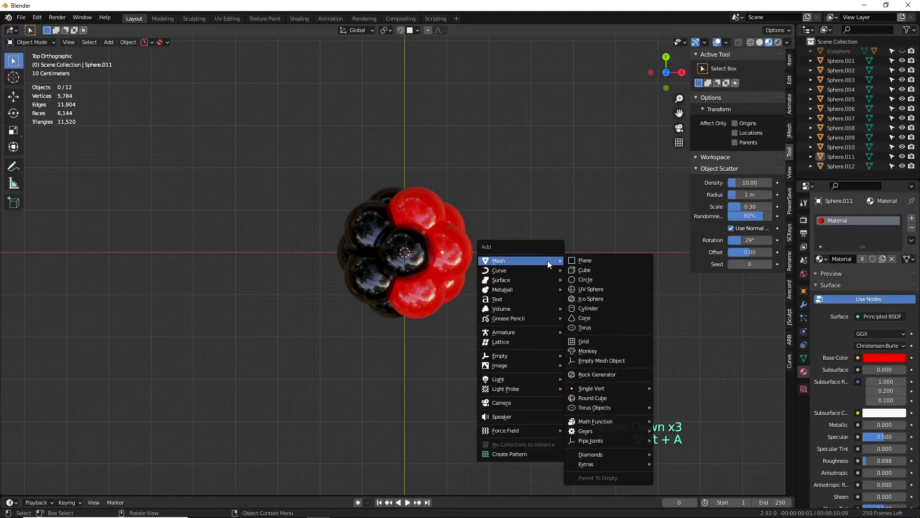
left_click(604, 290)
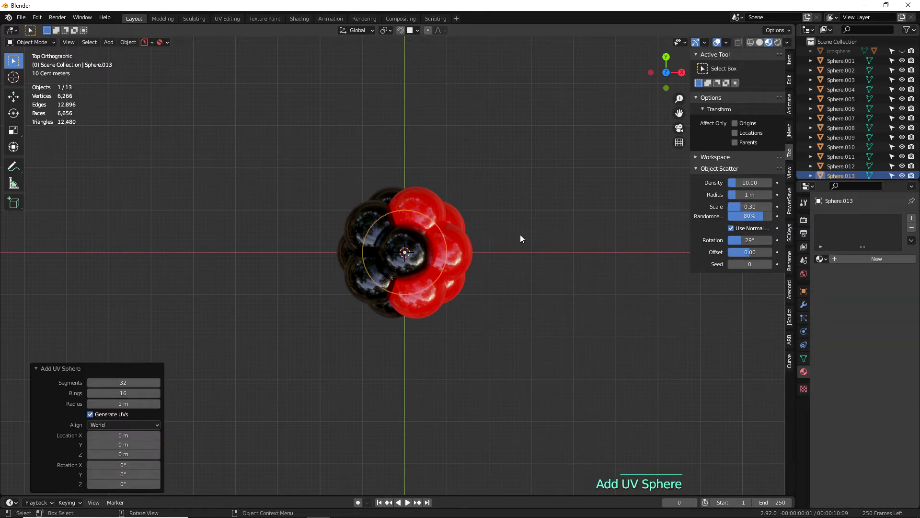
key("F2")
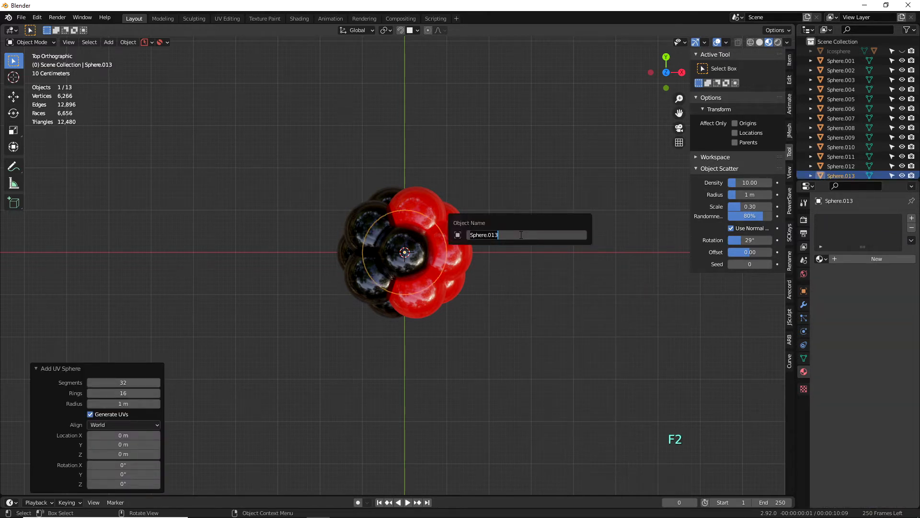
type("Elec")
key("Return")
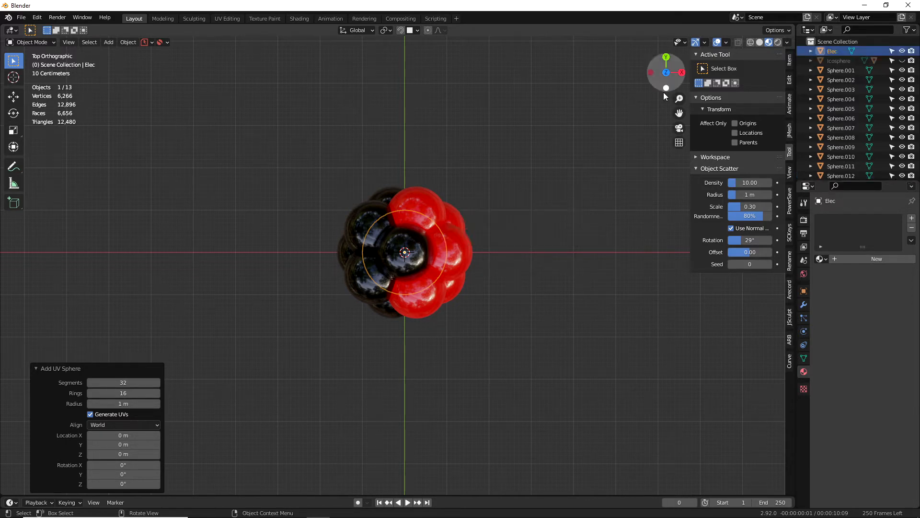
Step: Move Sphere.001 to Sphere.012 into a new collection named ProNeu and collapse that collection in the outliner
left_click(832, 70)
scroll(861, 120, "down", 4)
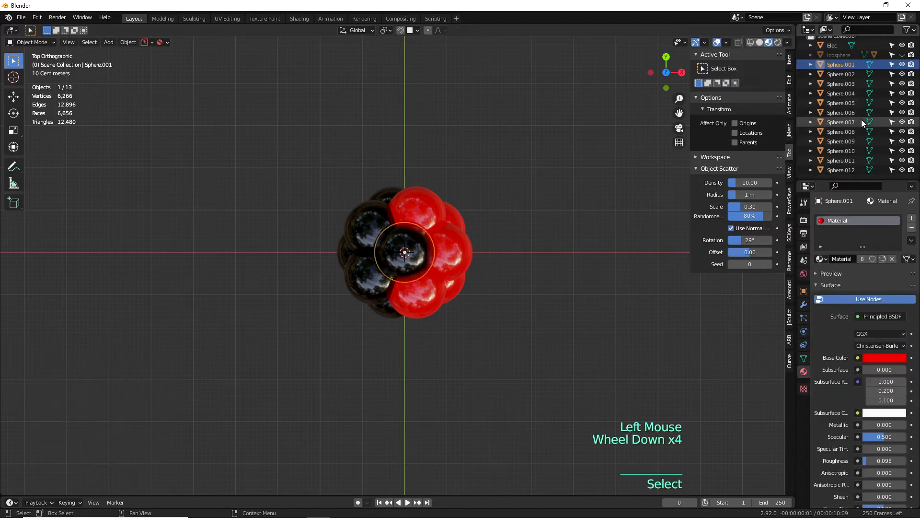
left_click(844, 169, "shift")
key("m")
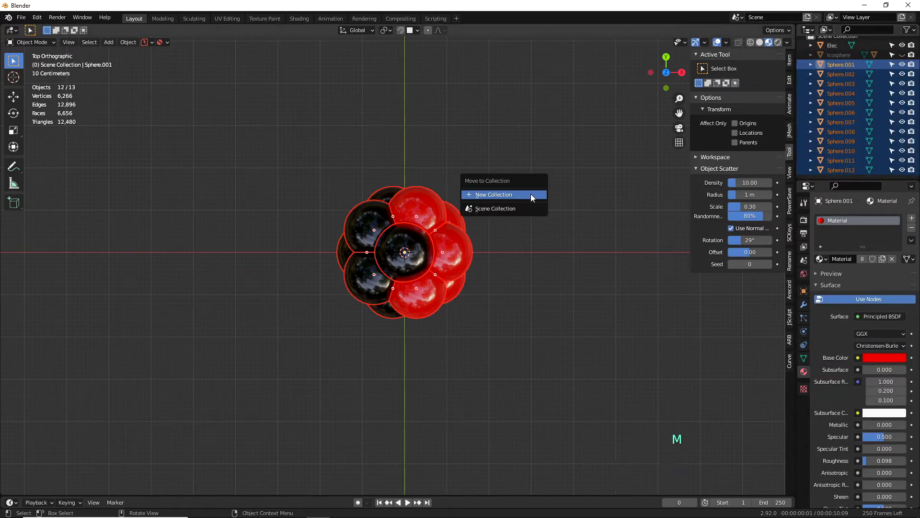
left_click(531, 194)
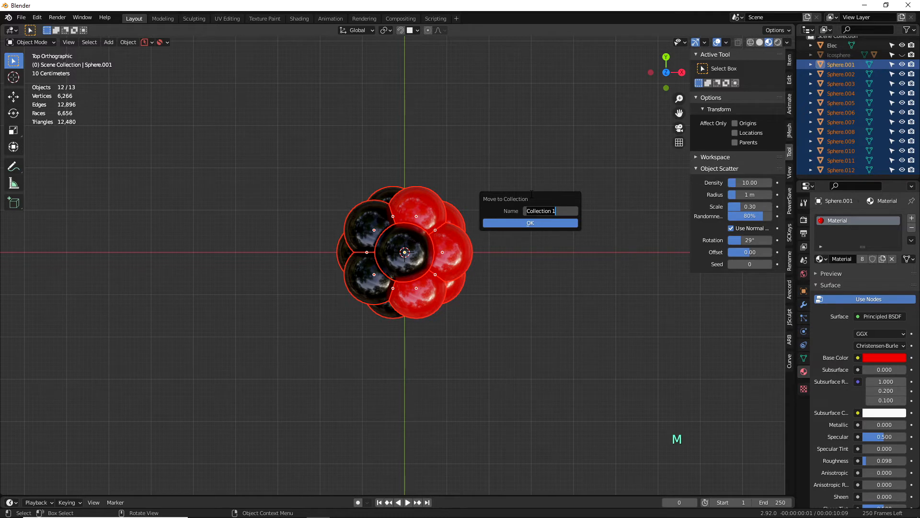
type("Po")
type("o")
type("Neu")
key("Return")
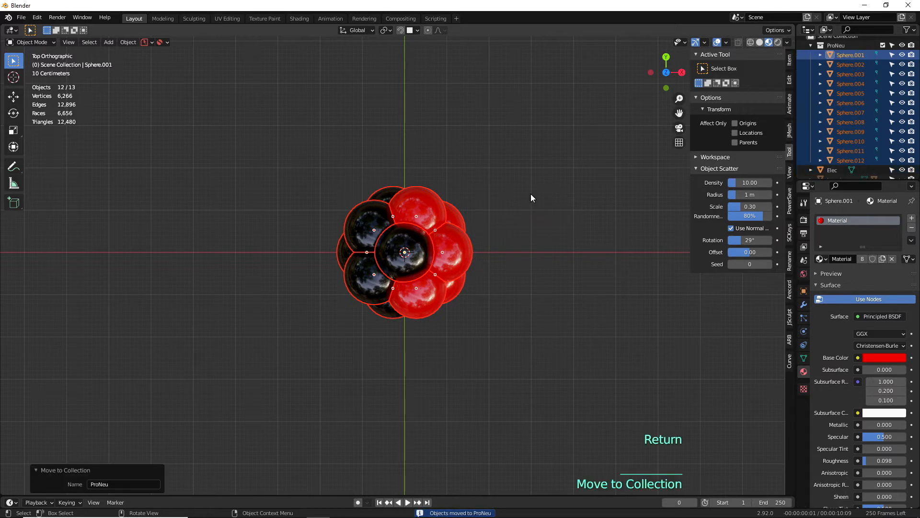
left_click(811, 45)
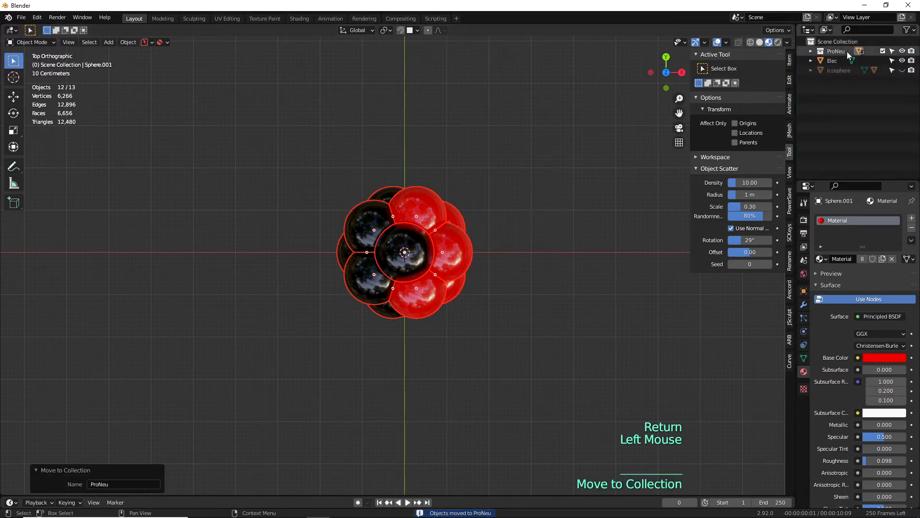
Step: Hide the ProNeu collection, scale the Elec sphere to about 0.309 and apply its scale
left_click(886, 62)
left_click(901, 51)
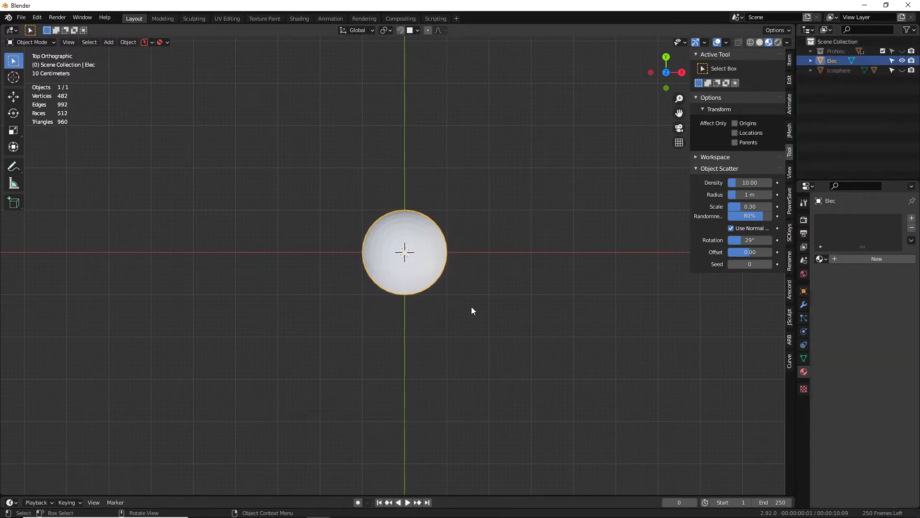
key("s")
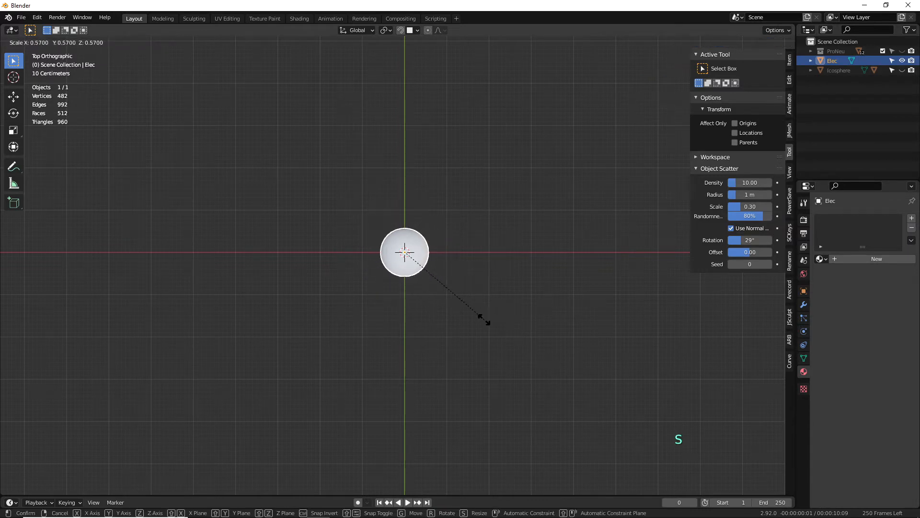
left_click(444, 296)
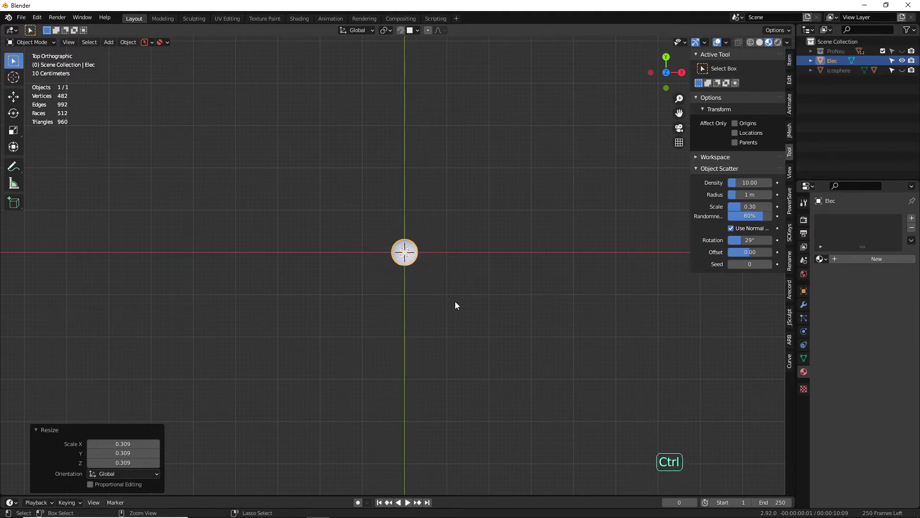
key("ctrl+a")
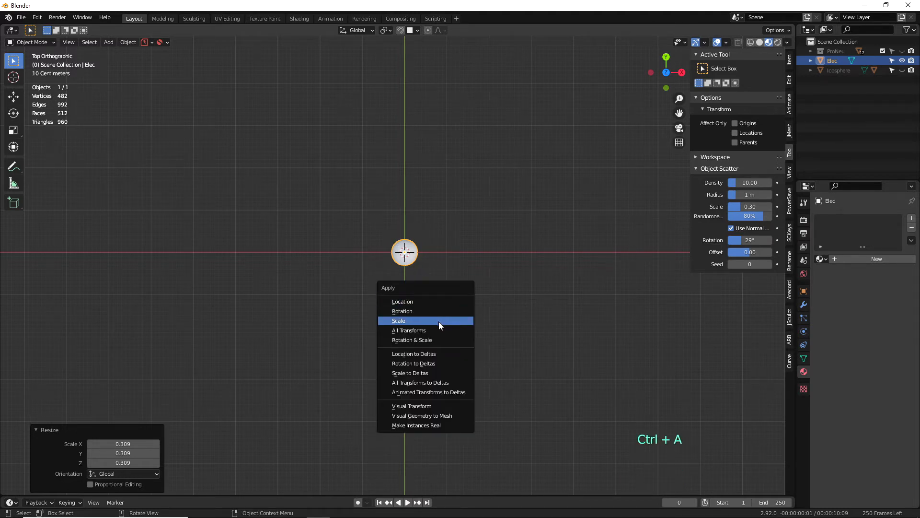
left_click(413, 321)
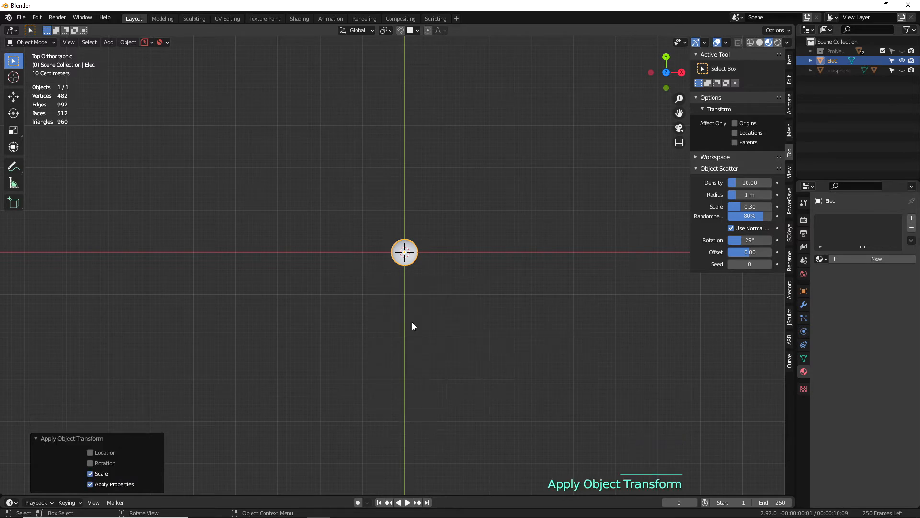
Step: Add a Bezier circle around the Elec sphere and scale it up by about 2.881
key("shift+a")
mouse_move(468, 272)
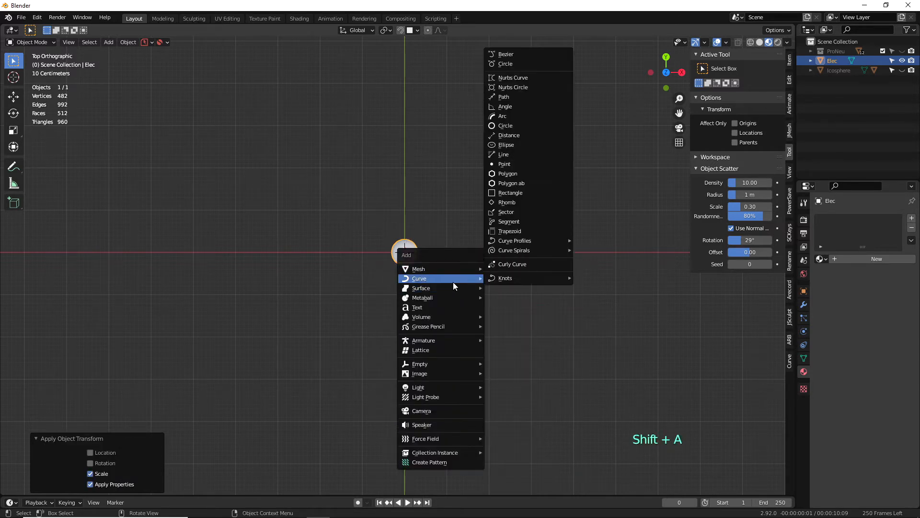
left_click(496, 64)
key("s")
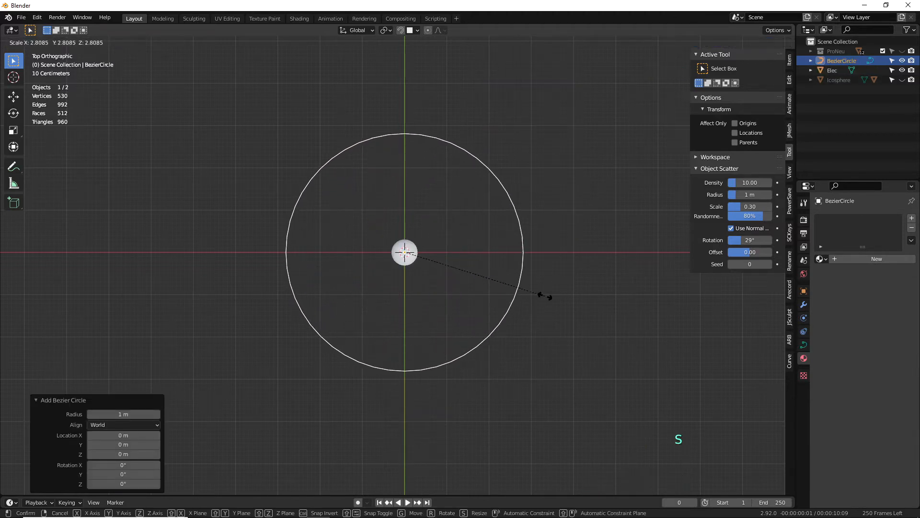
left_click(550, 298)
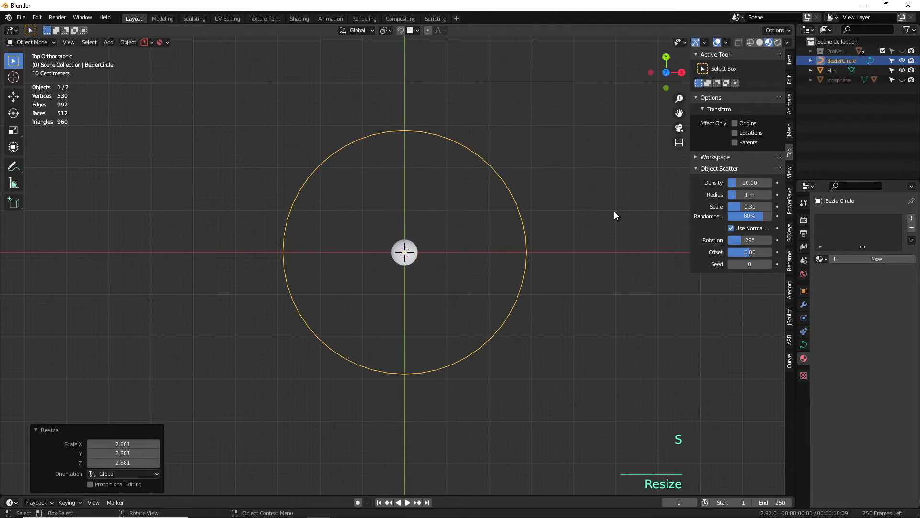
Step: Show the ProNeu collection for comparison, enlarge the Bezier circle by about 1.701, and hide the collection again
left_click(902, 51)
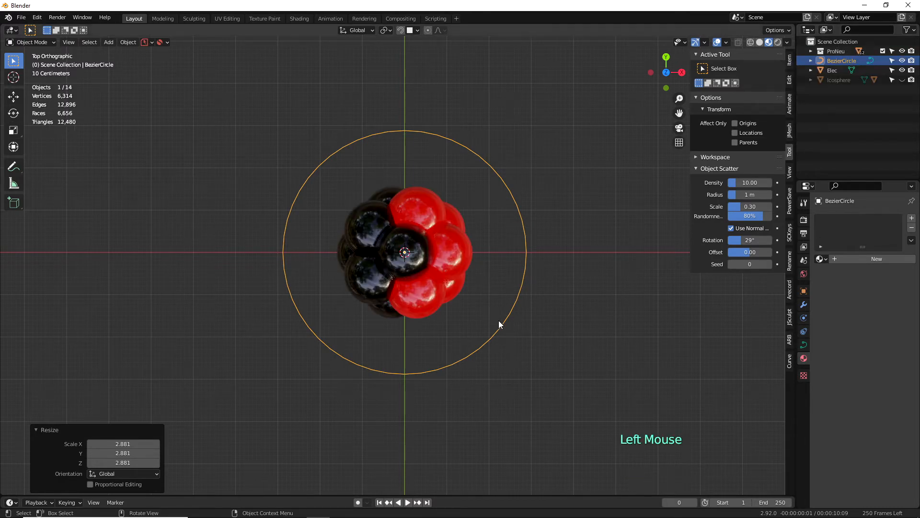
key("s")
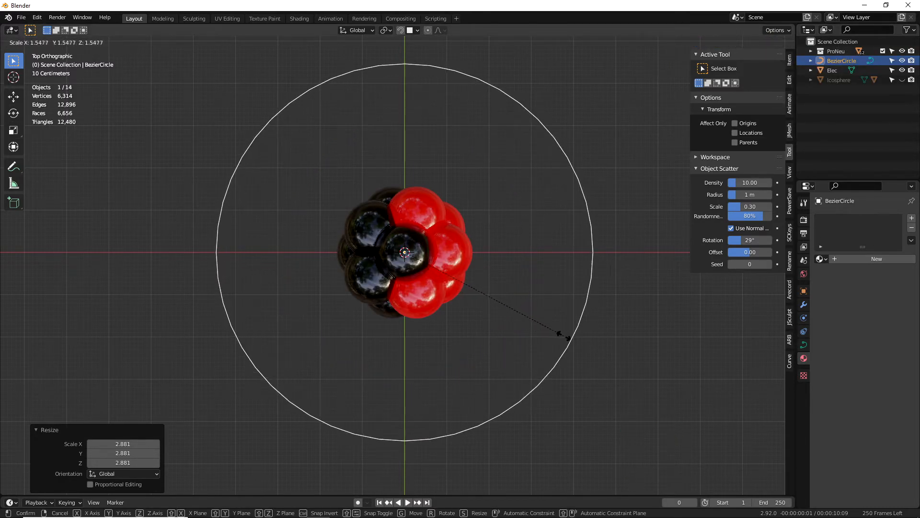
left_click(579, 342)
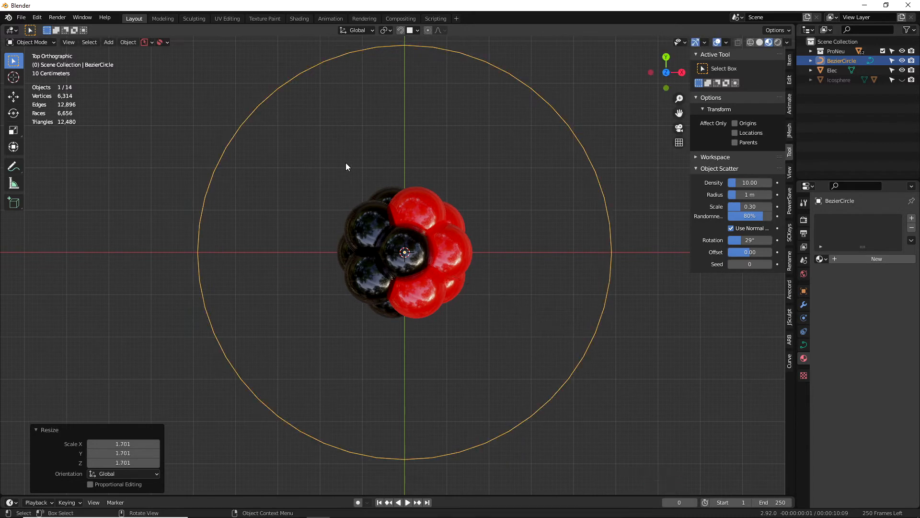
left_click(902, 51)
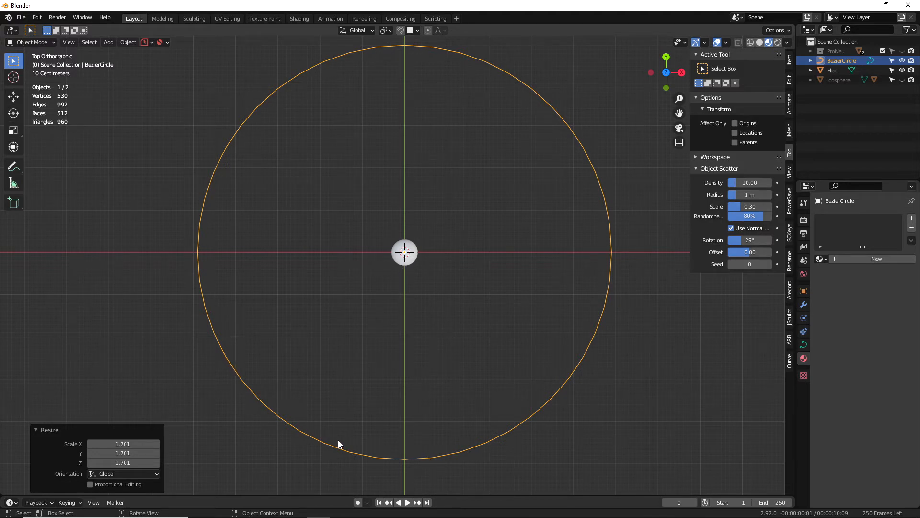
Step: Set the Bezier circle's path animation length to 60 frames
left_click(598, 174)
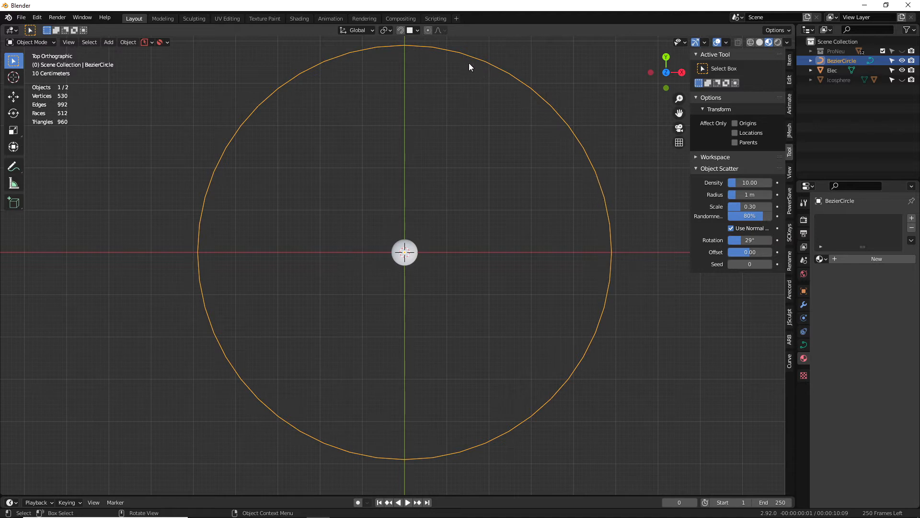
left_click(803, 344)
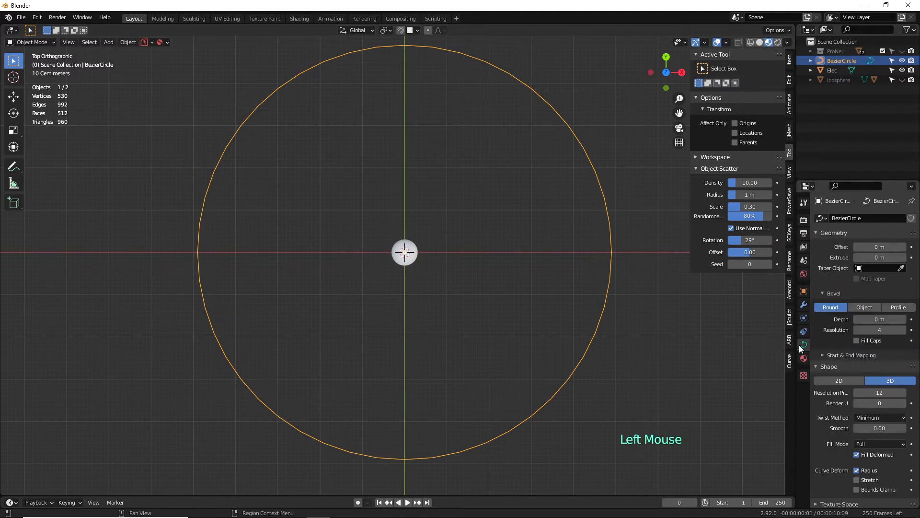
scroll(821, 382, "down", 7)
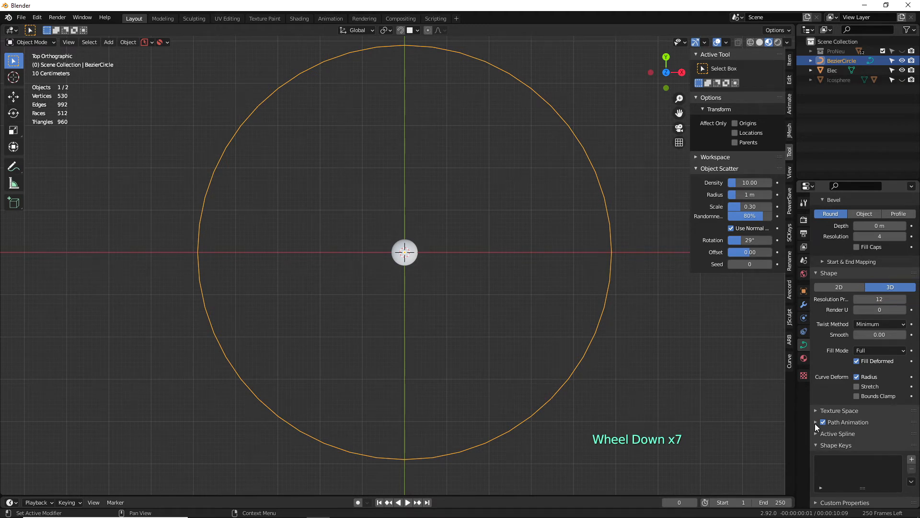
left_click(816, 423)
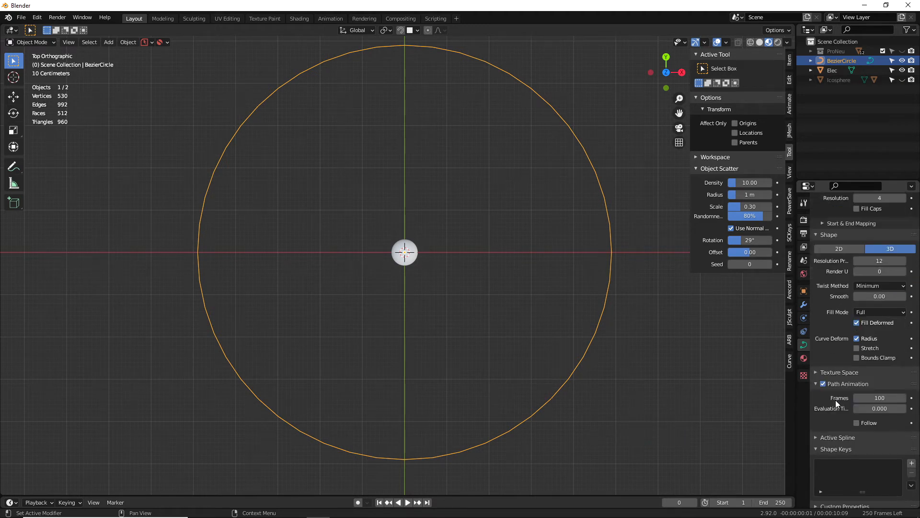
left_click(880, 398)
type("60")
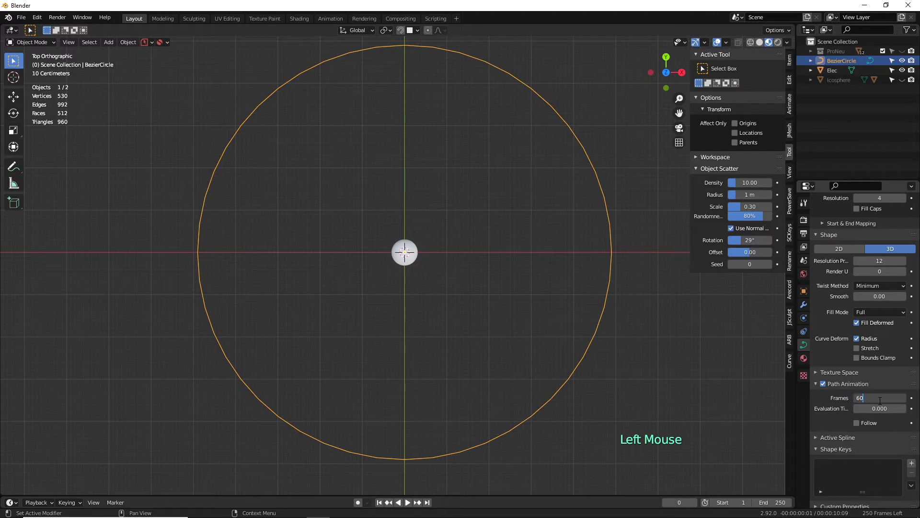
key("Return")
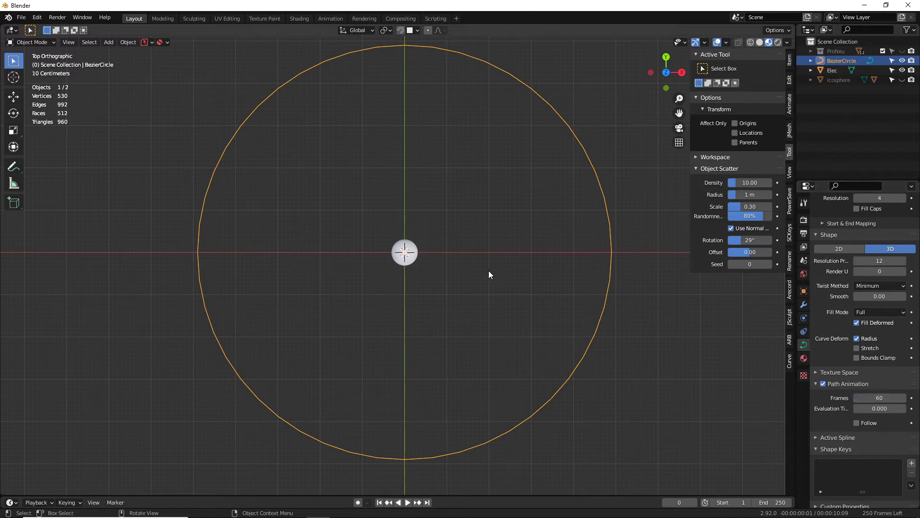
Step: Add a Follow Path constraint to the Elec sphere with the Bezier circle as its target
left_click(414, 260)
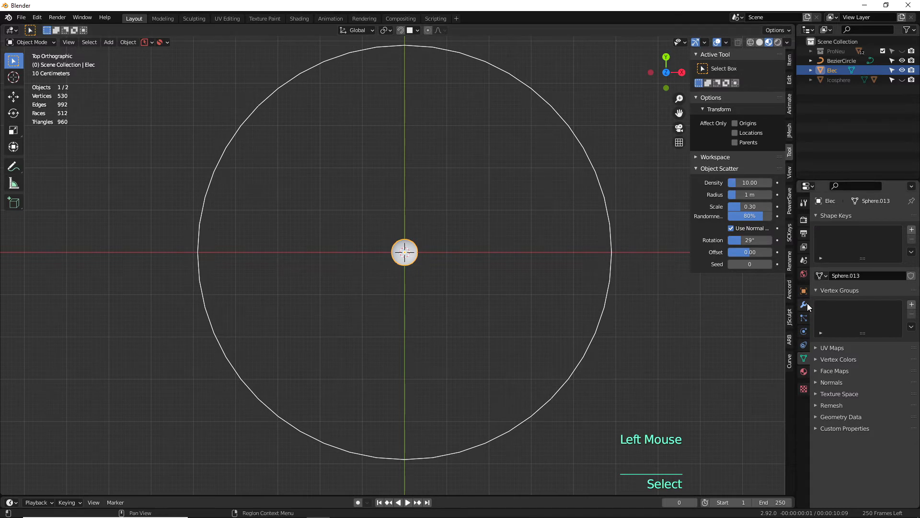
left_click(805, 346)
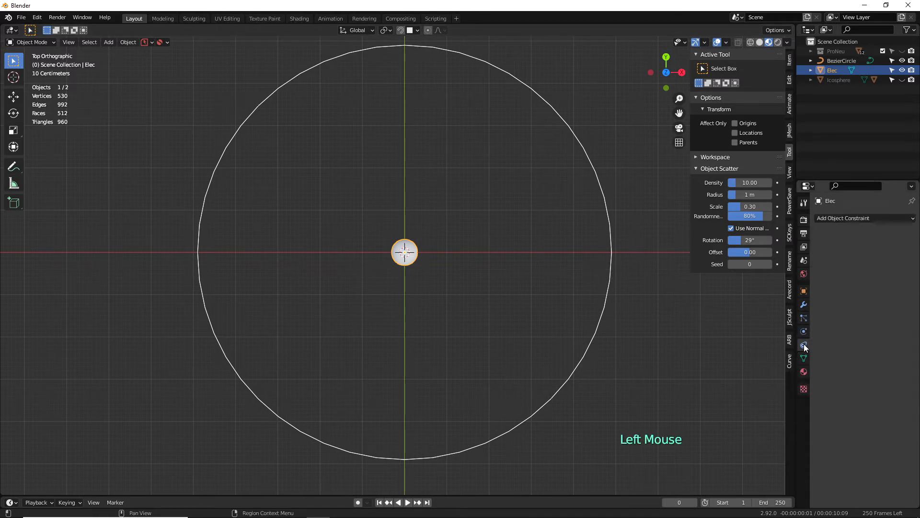
left_click(865, 219)
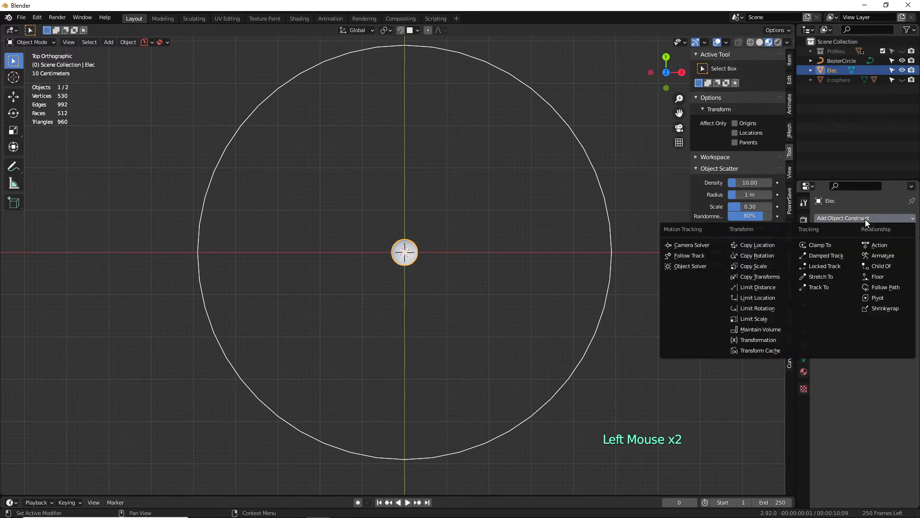
left_click(877, 288)
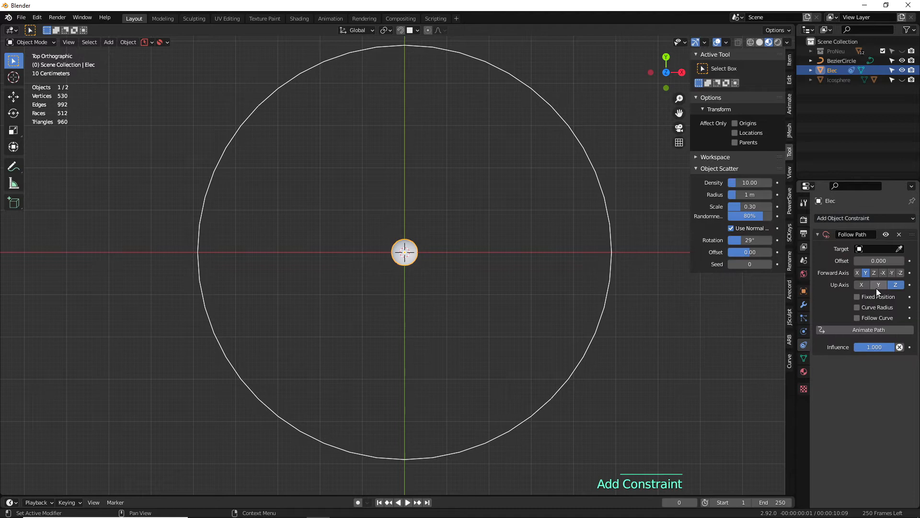
left_click(900, 249)
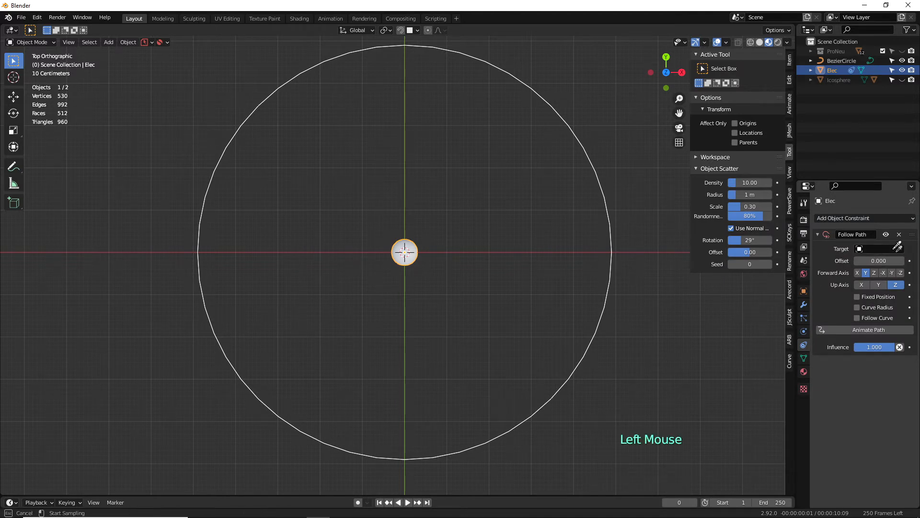
left_click(616, 233)
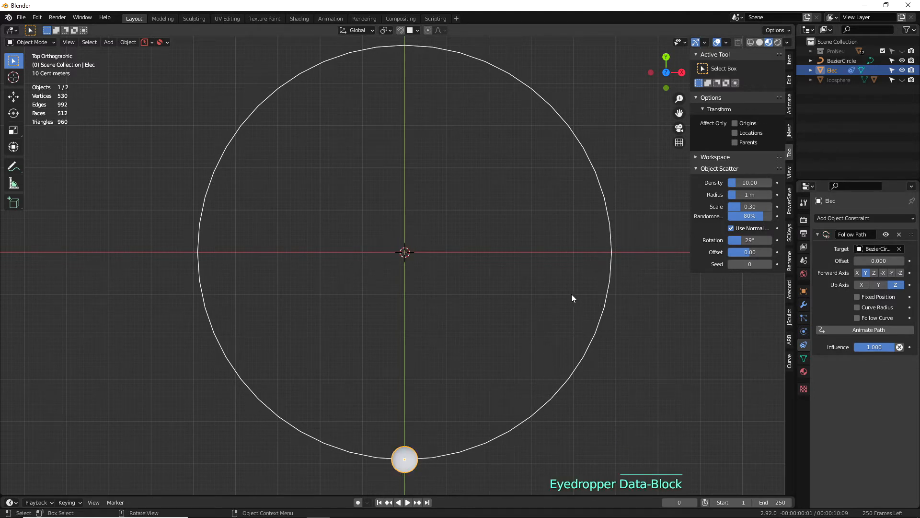
Step: Snap the 3D cursor to the world origin
scroll(576, 309, "down", 1)
middle_click_drag(576, 310, 585, 295, "shift")
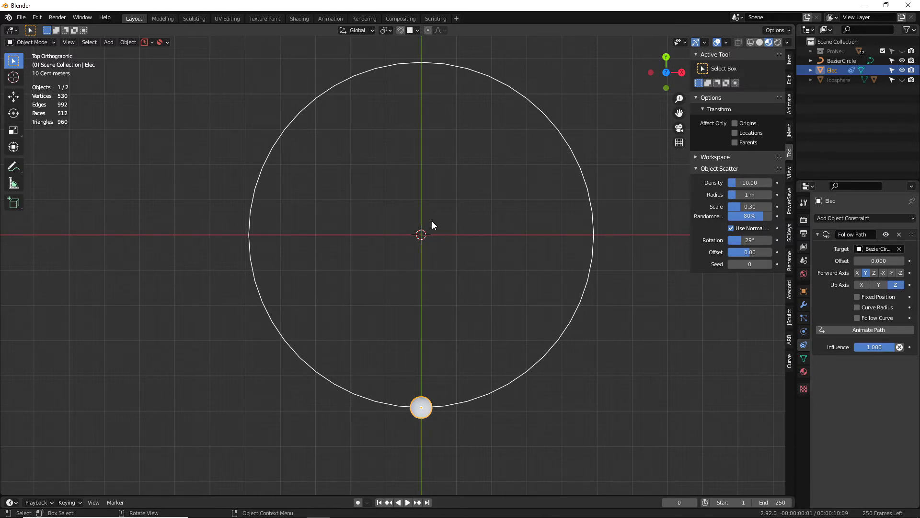
key("shift+s")
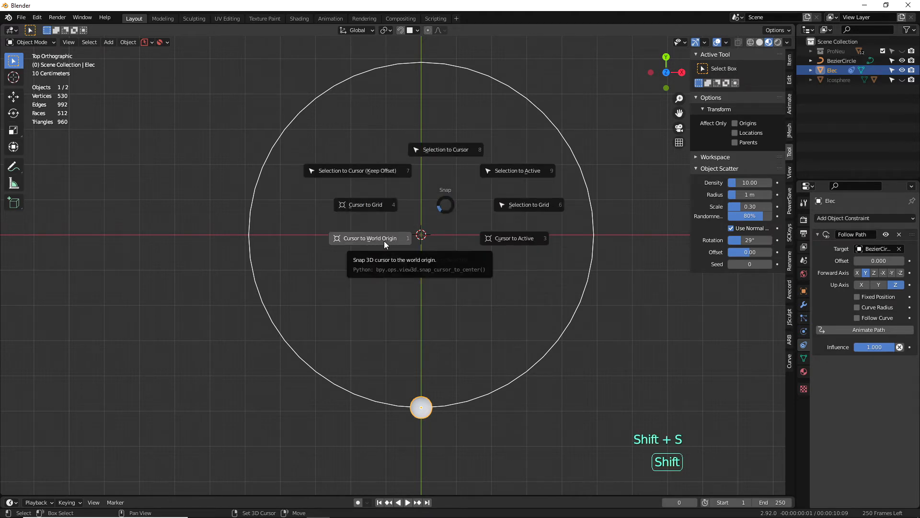
left_click(384, 241)
Step: Display the Bezier circle's path animation settings, enlarge the timeline and set the scene's end frame to 60
left_click(557, 341)
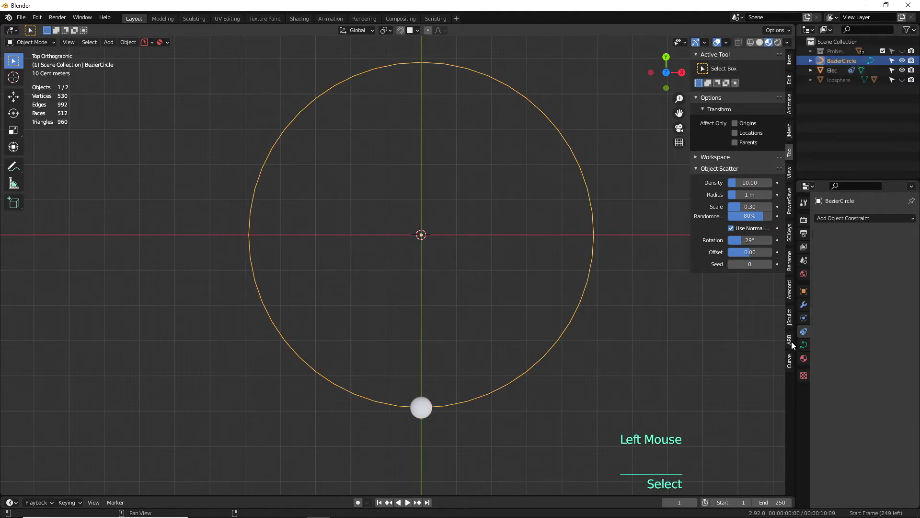
left_click(803, 344)
scroll(853, 370, "down", 12)
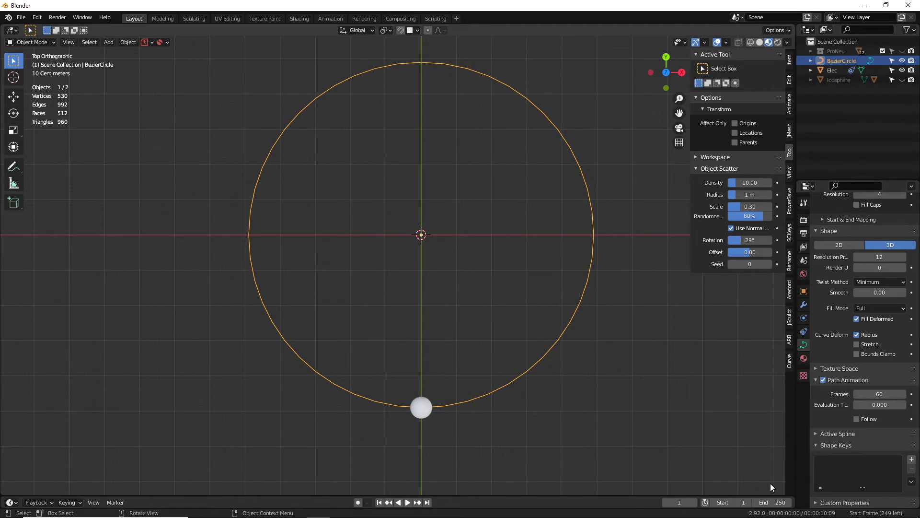
left_click_drag(493, 496, 487, 435)
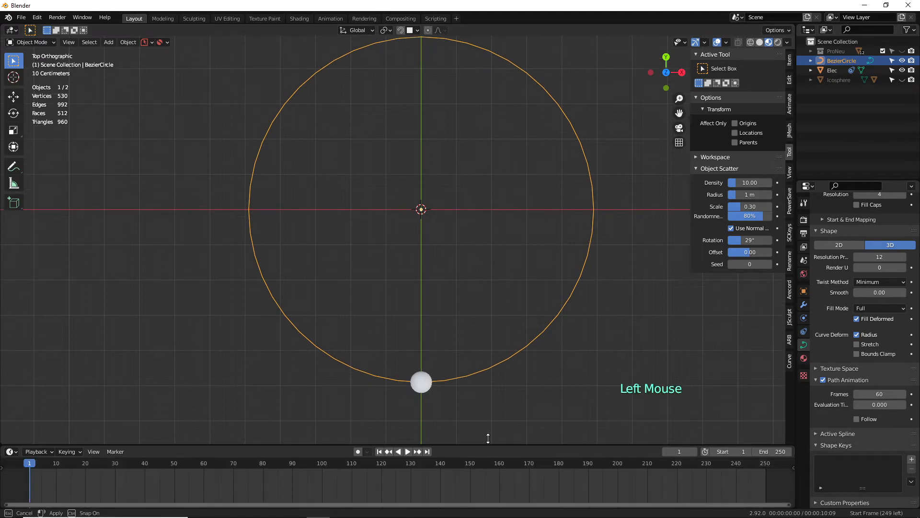
double_click(772, 440)
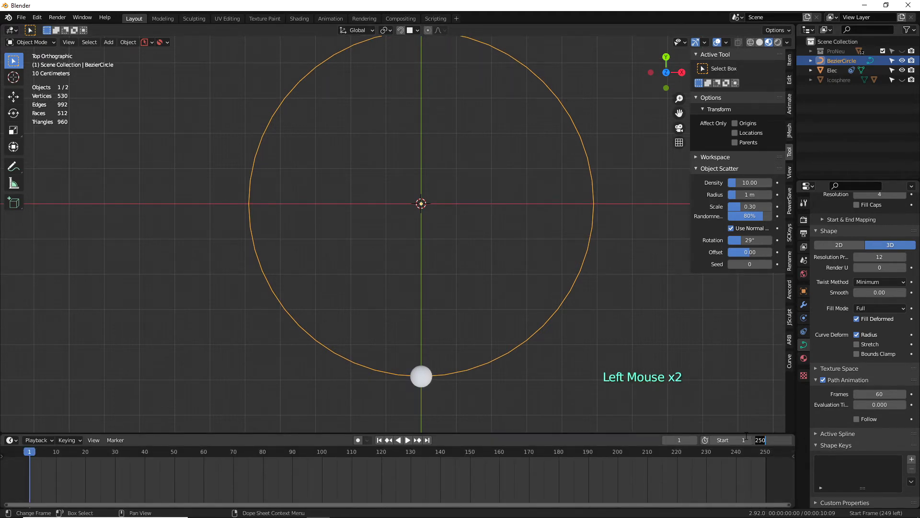
type("60")
key("Return")
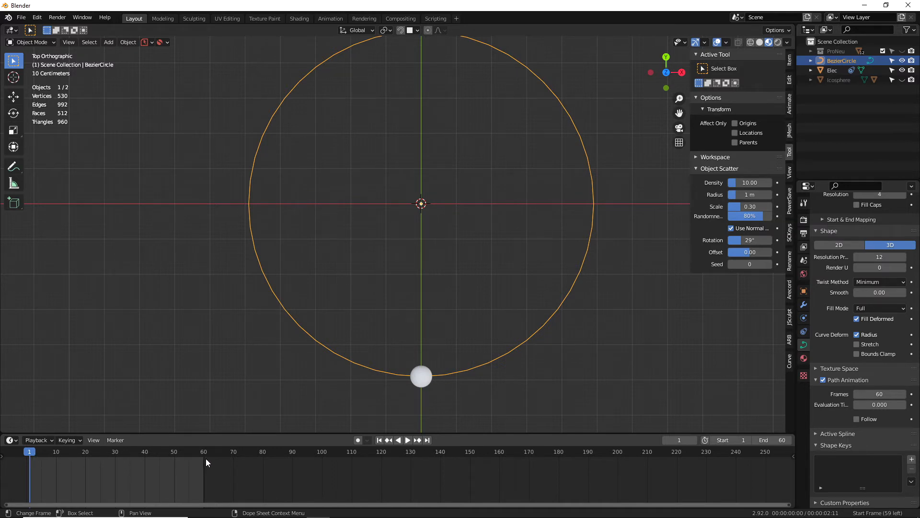
Step: Play the animation to check the electron's motion, stop it and return to the first frame
left_click(408, 440)
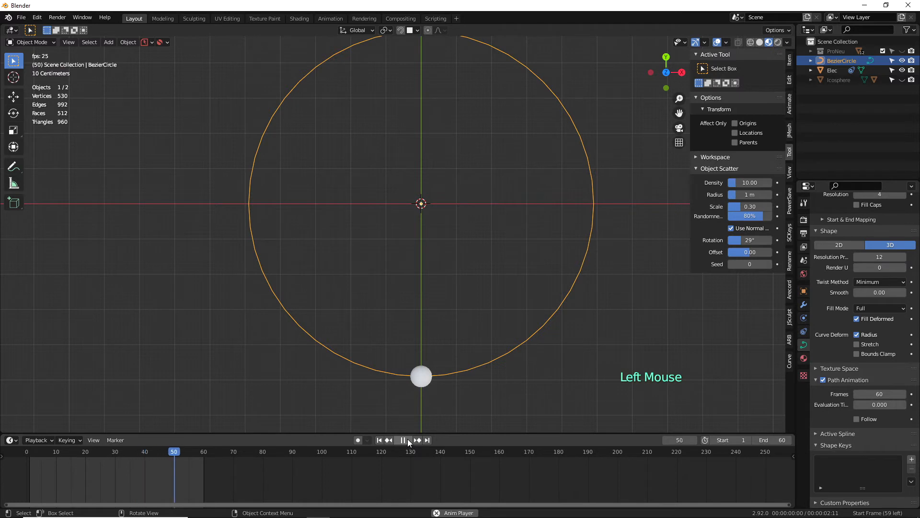
left_click(408, 441)
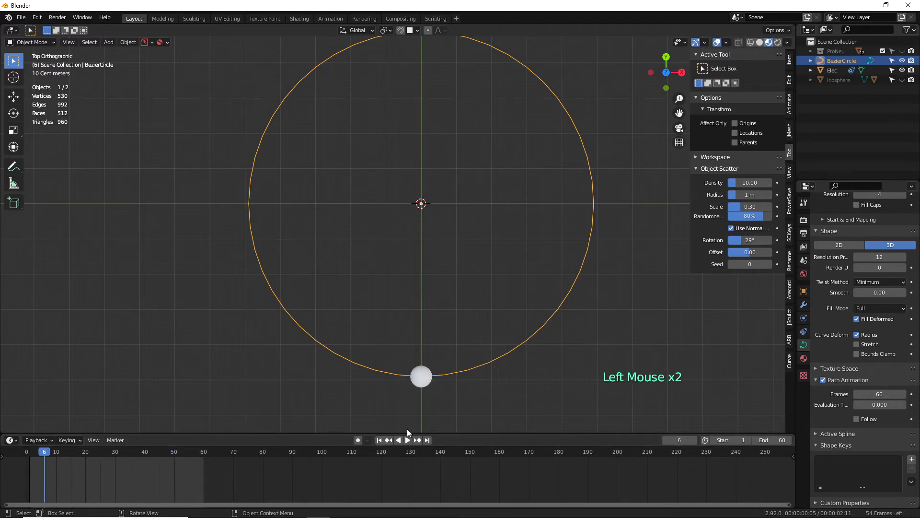
left_click(379, 440)
Step: Animate the path in the Elec sphere's Follow Path constraint, play the orbit to check it and return to the first frame
left_click(422, 376)
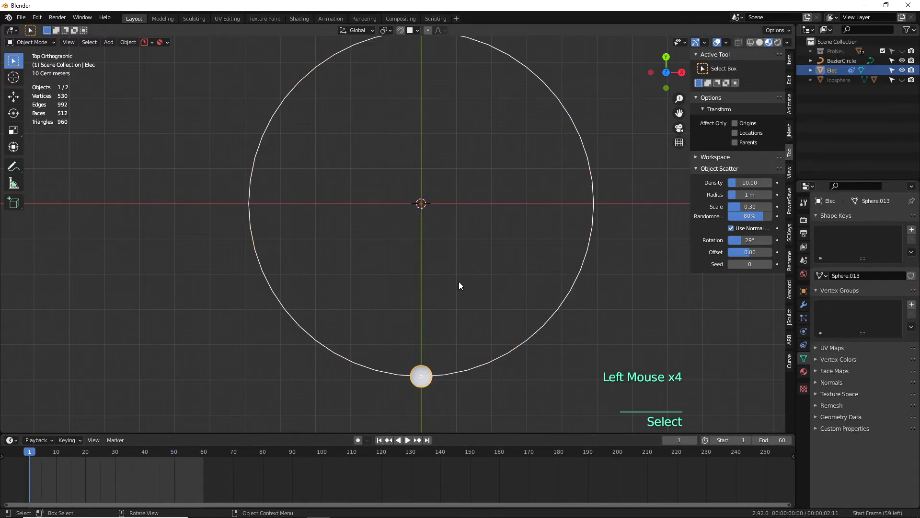
left_click(804, 345)
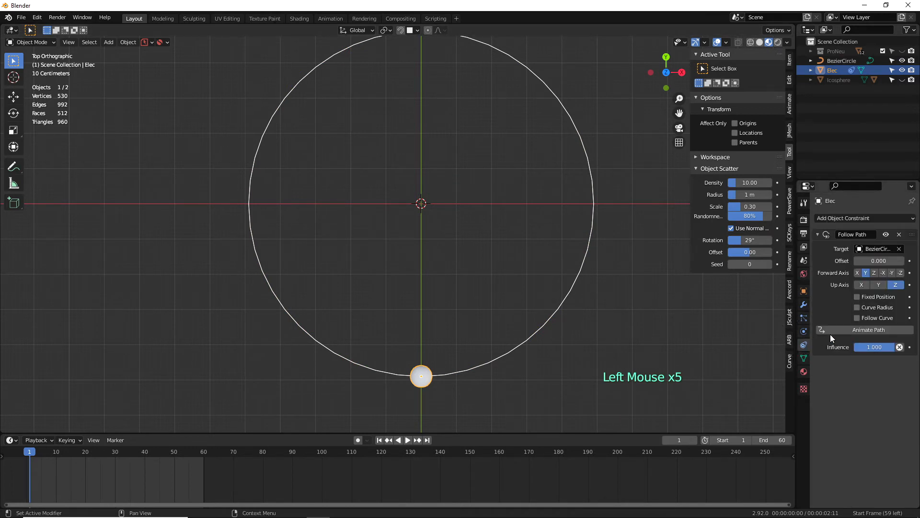
left_click(855, 331)
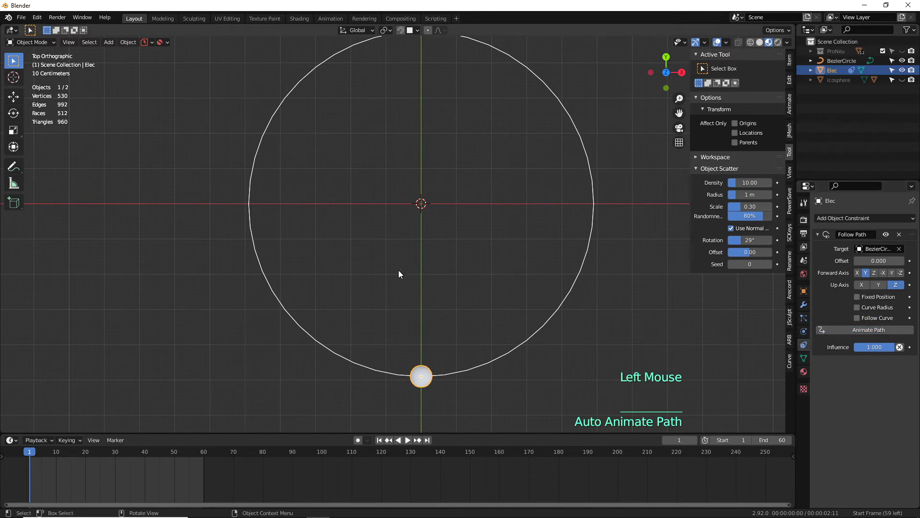
left_click(407, 440)
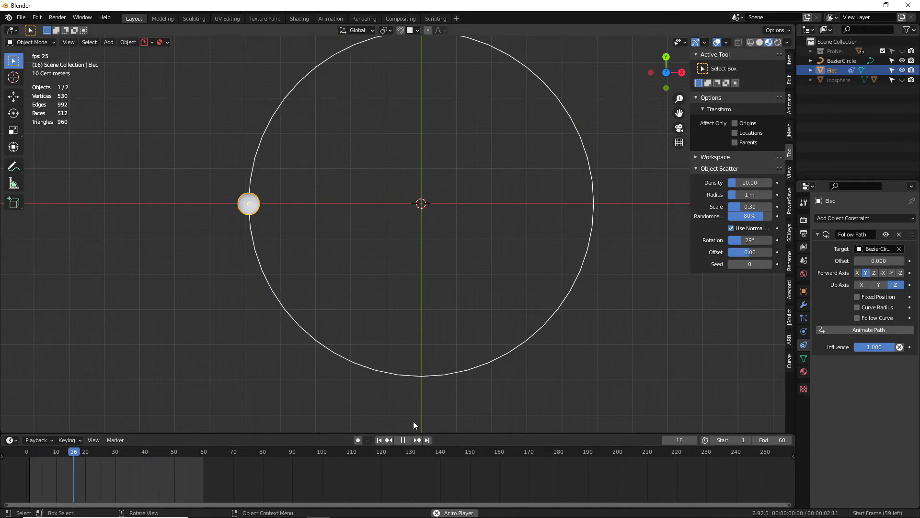
left_click(403, 440)
left_click(379, 441)
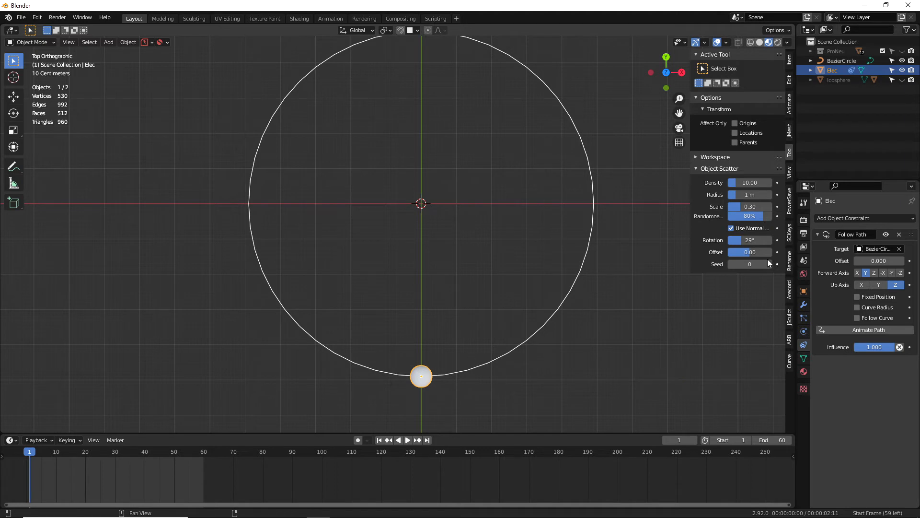
Step: Give the Elec sphere a new material and change its surface shader to Emission
left_click(804, 372)
left_click(844, 259)
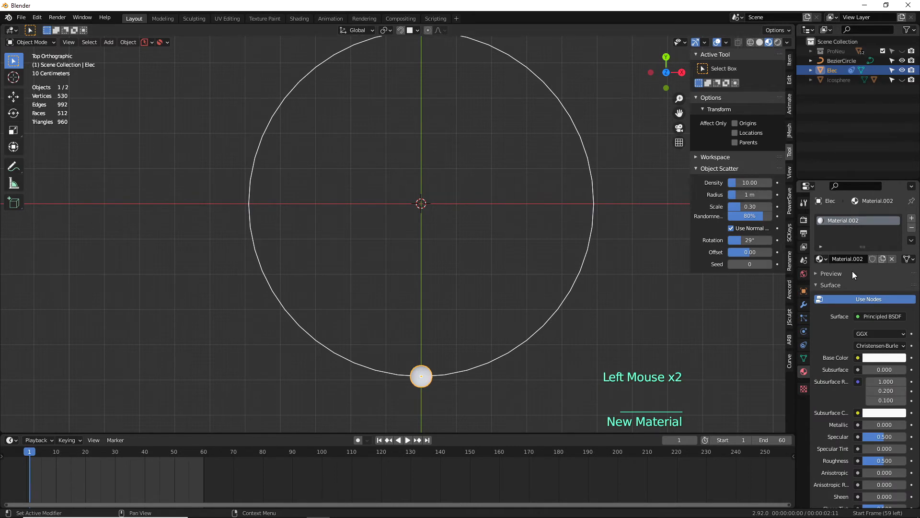
left_click(872, 317)
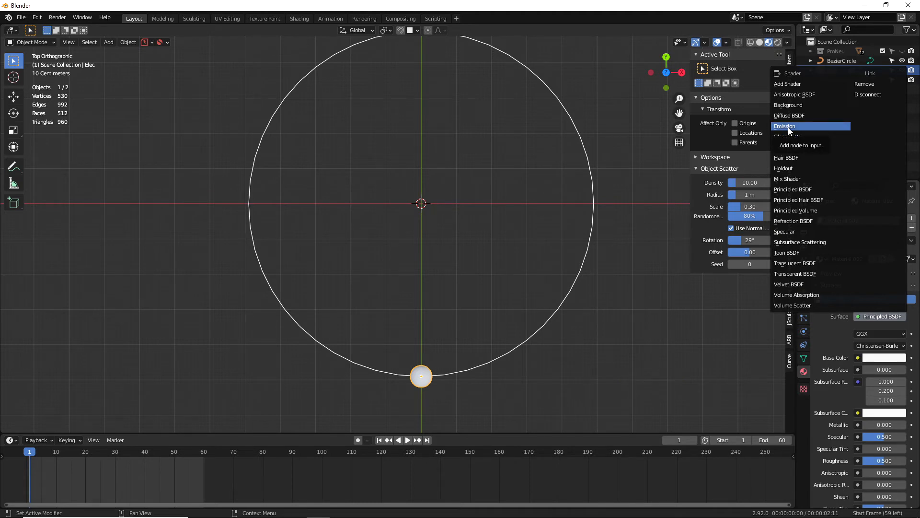
left_click(880, 318)
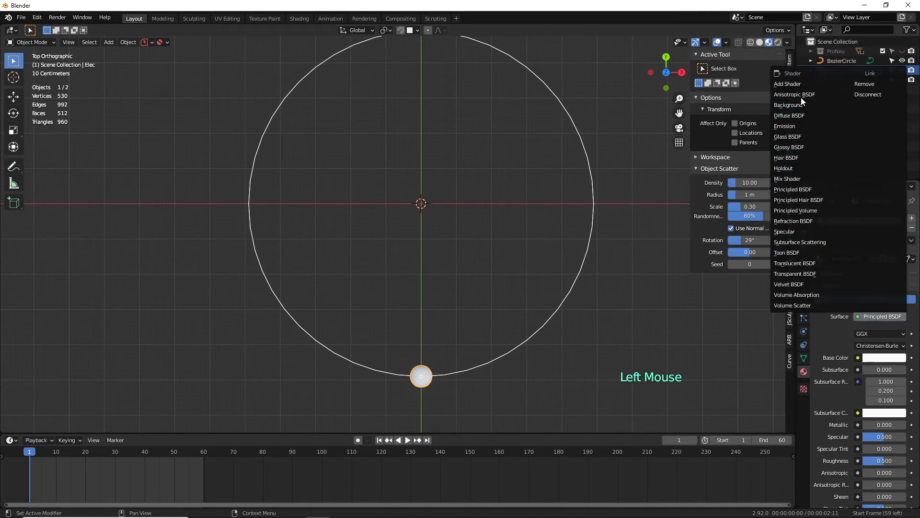
left_click(800, 127)
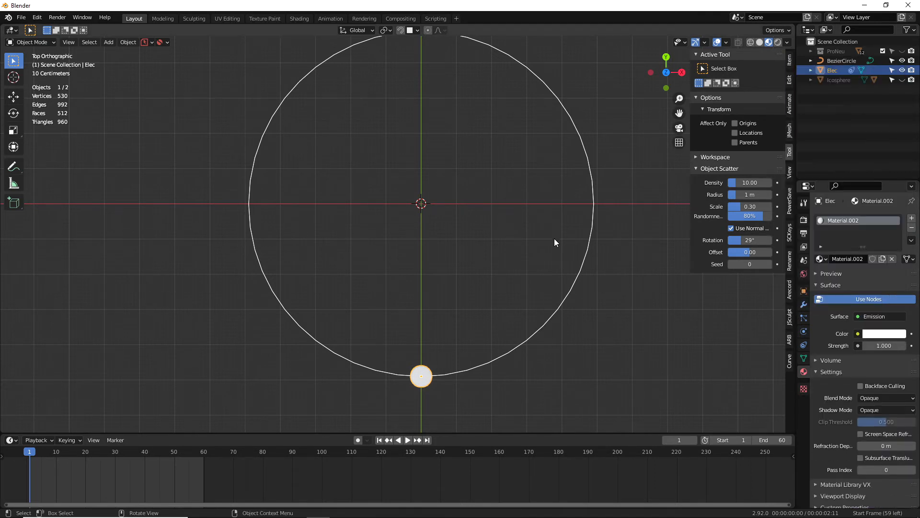
Step: Set the Elec material's emission color to bright blue and its strength to 4.9
left_click(867, 335)
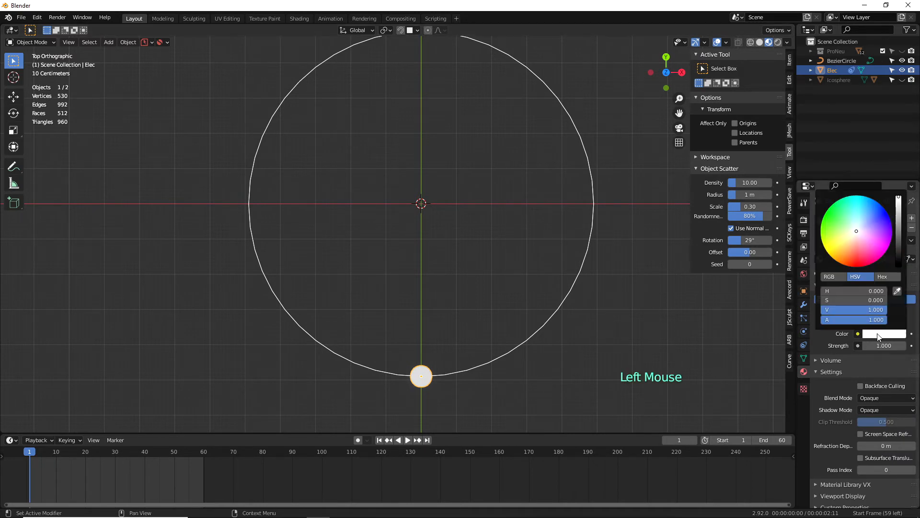
left_click(866, 208)
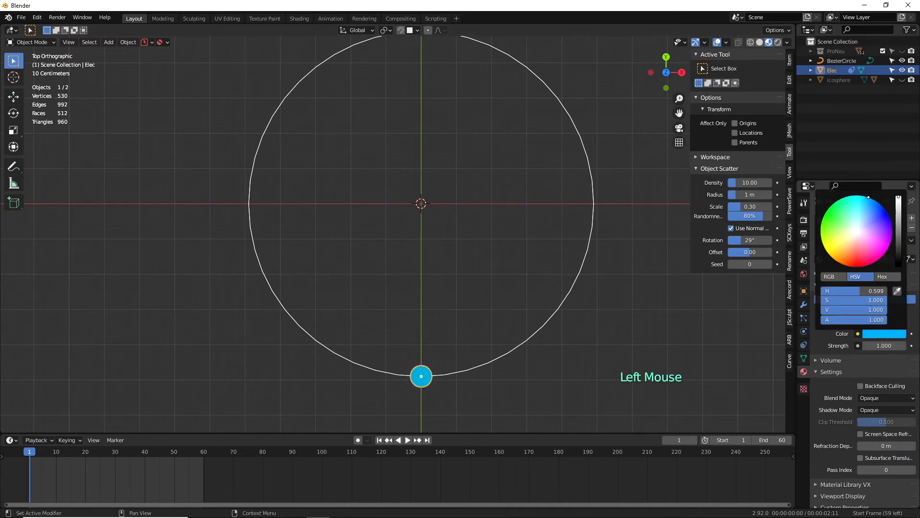
left_click_drag(881, 345, 915, 346)
left_click(880, 346)
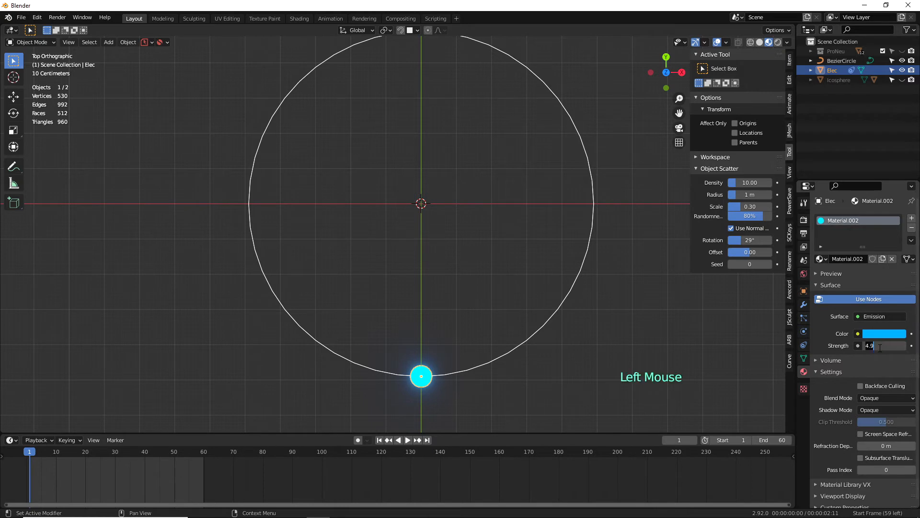
key("Return")
Step: Thicken the Bezier circle with a round bevel depth of 0.002 m
left_click(517, 346)
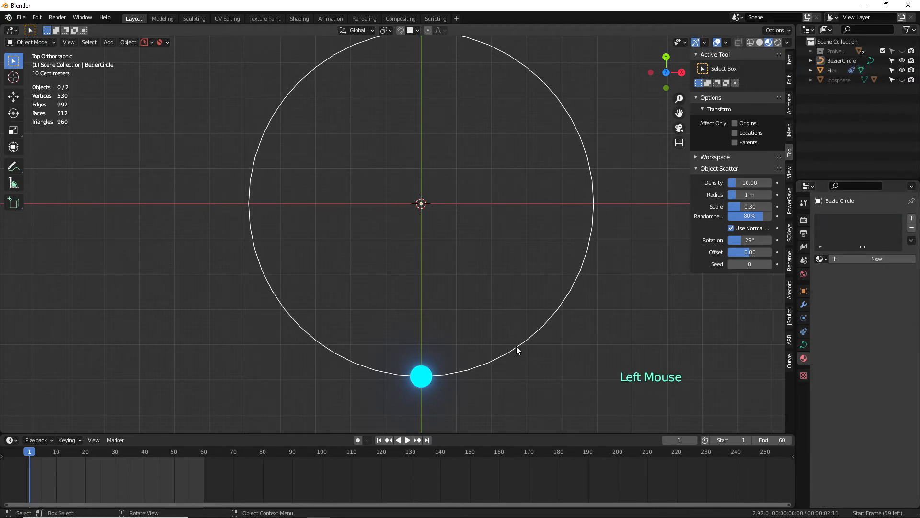
left_click(516, 346)
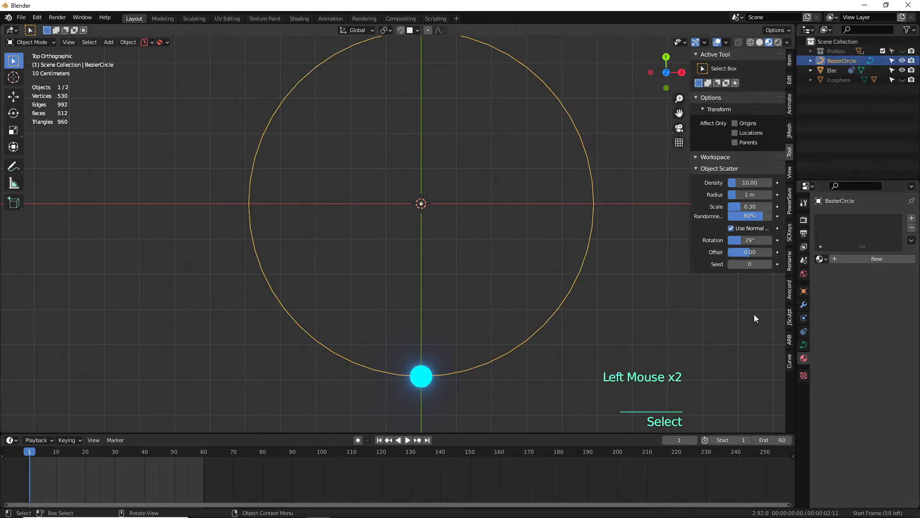
left_click(804, 344)
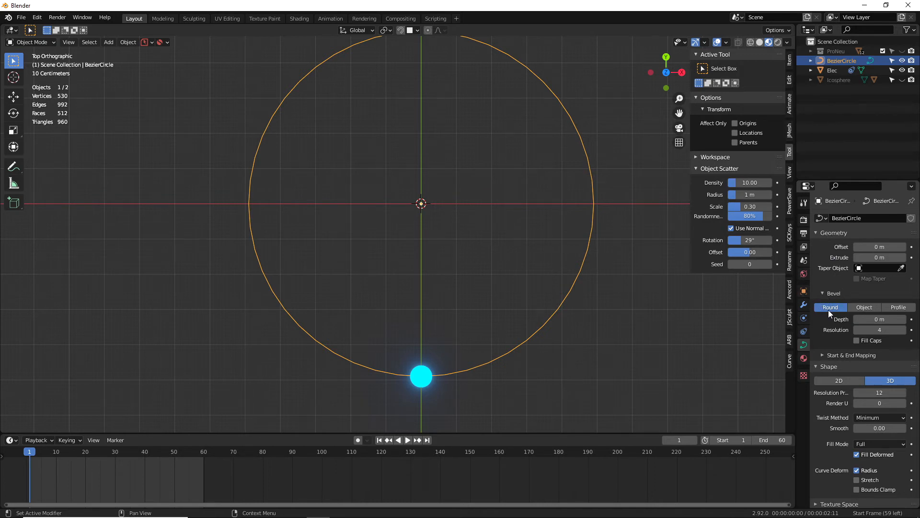
left_click(877, 320)
left_click_drag(876, 320, 872, 320)
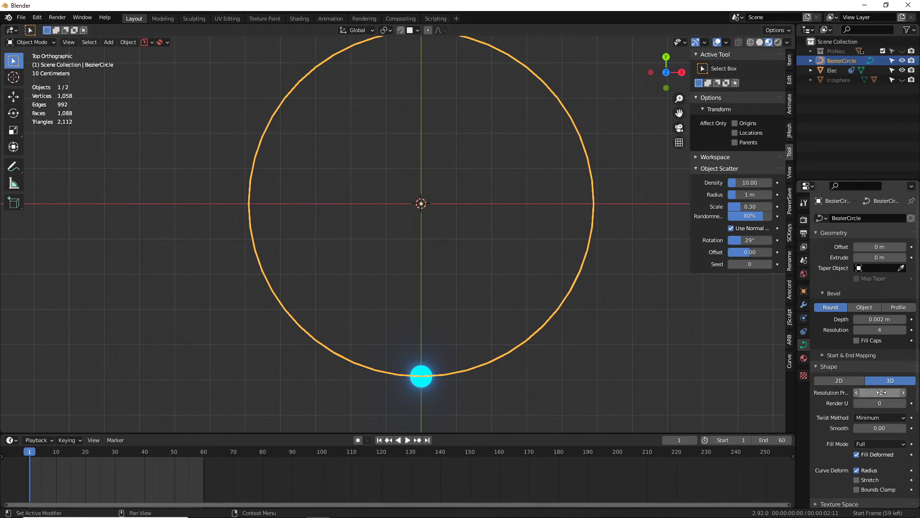
Step: Smooth the Bezier circle by setting its preview resolution to 24
left_click(880, 392)
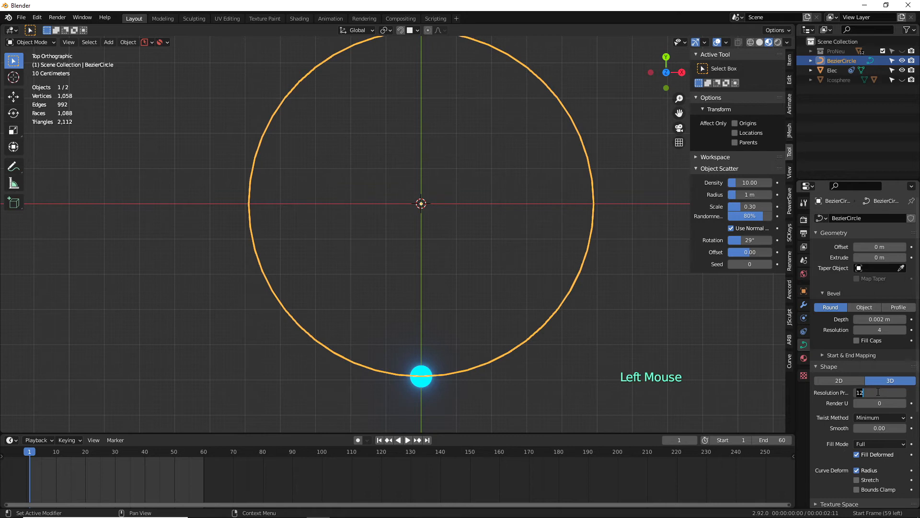
type("24")
key("Return")
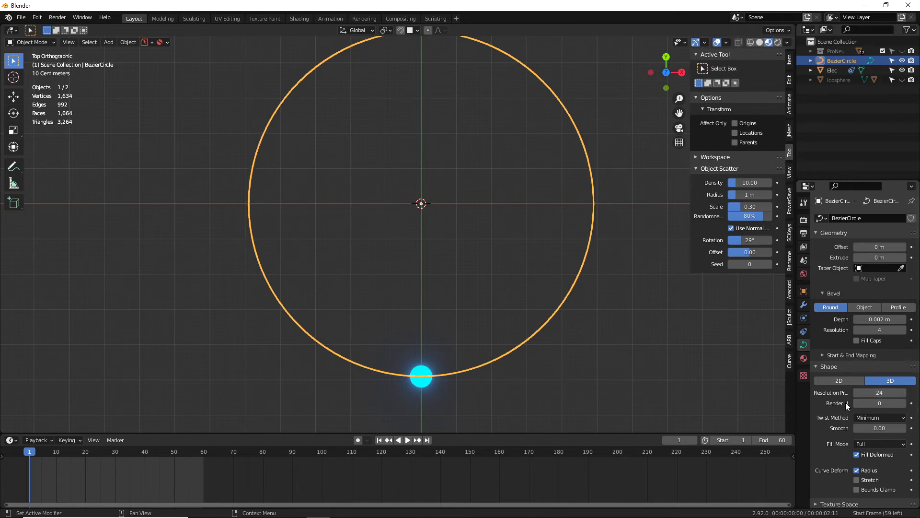
scroll(554, 326, "up", 2)
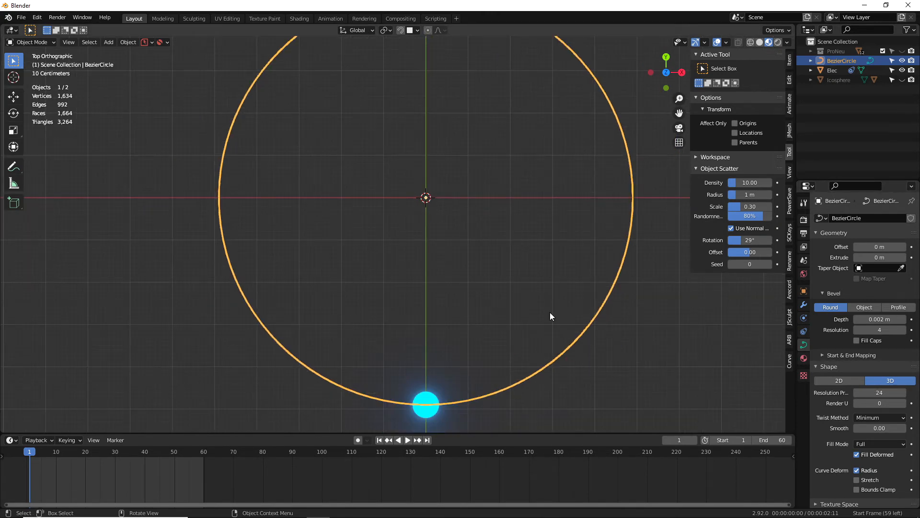
Step: Give the Bezier circle a new material with white emission and raise the emission strength until the ring glows
left_click(804, 358)
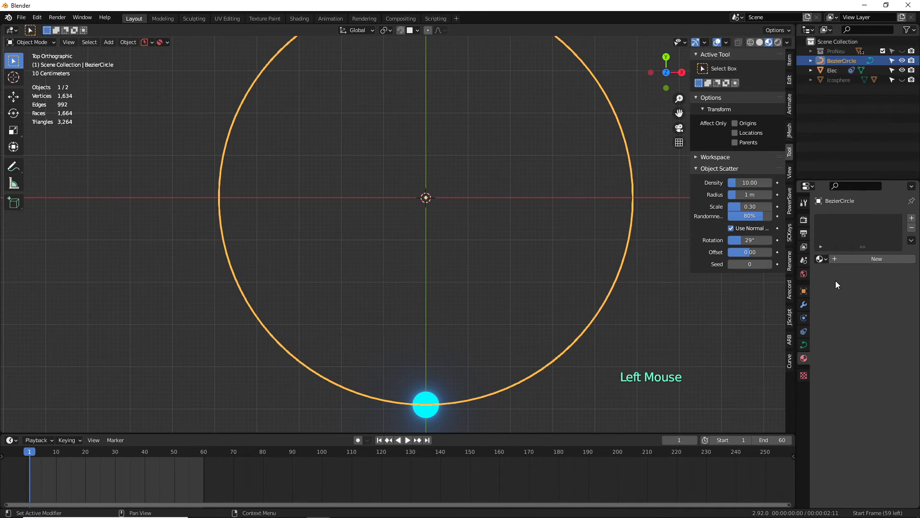
left_click(867, 258)
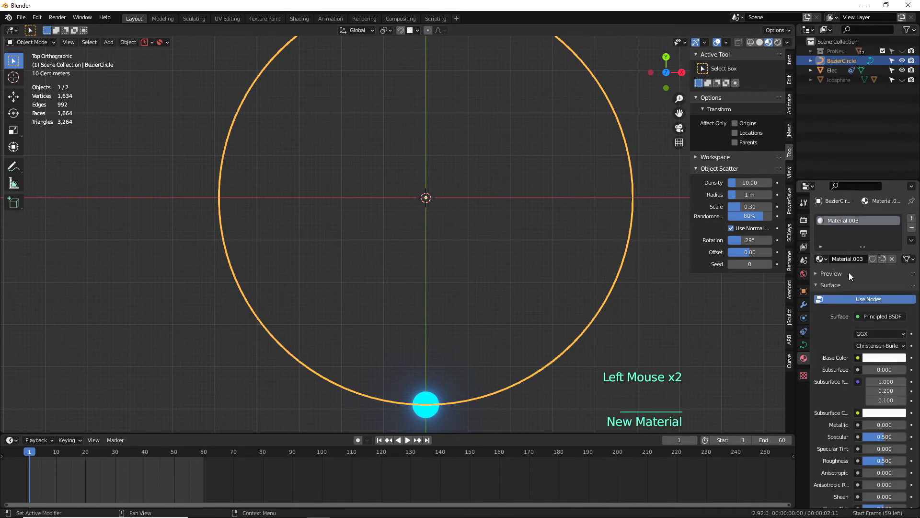
scroll(835, 341, "up", 3)
scroll(839, 335, "down", 9)
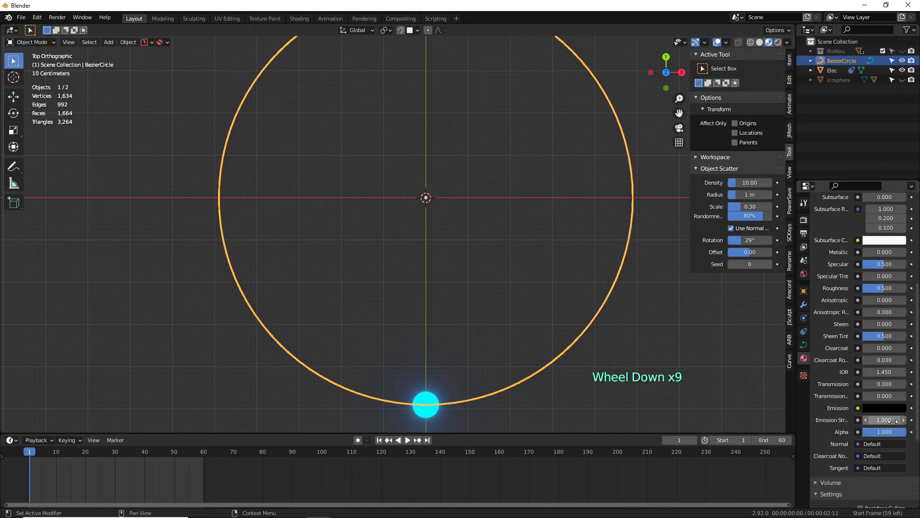
left_click(884, 408)
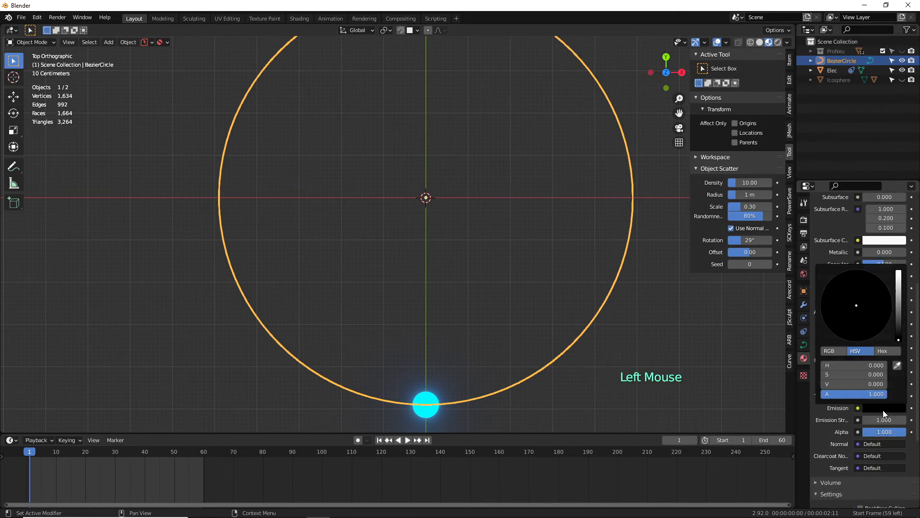
left_click_drag(899, 339, 899, 271)
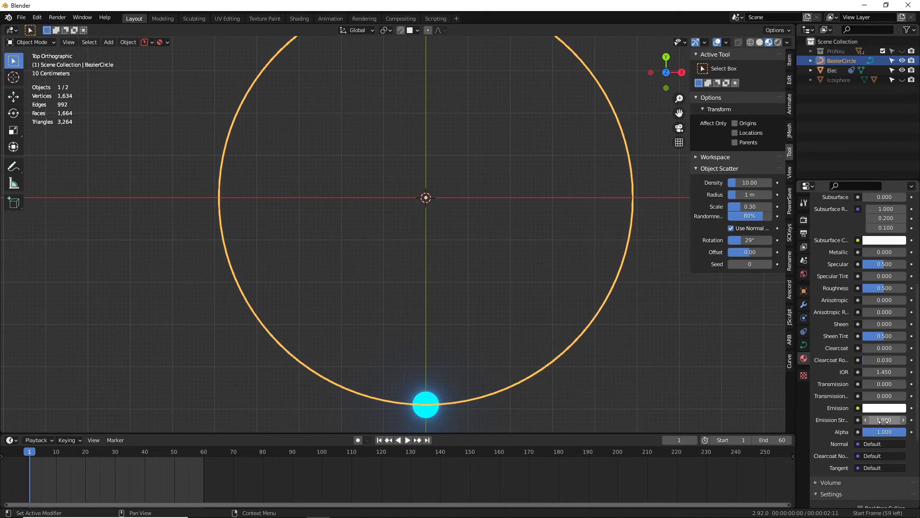
left_click_drag(884, 420, 906, 420)
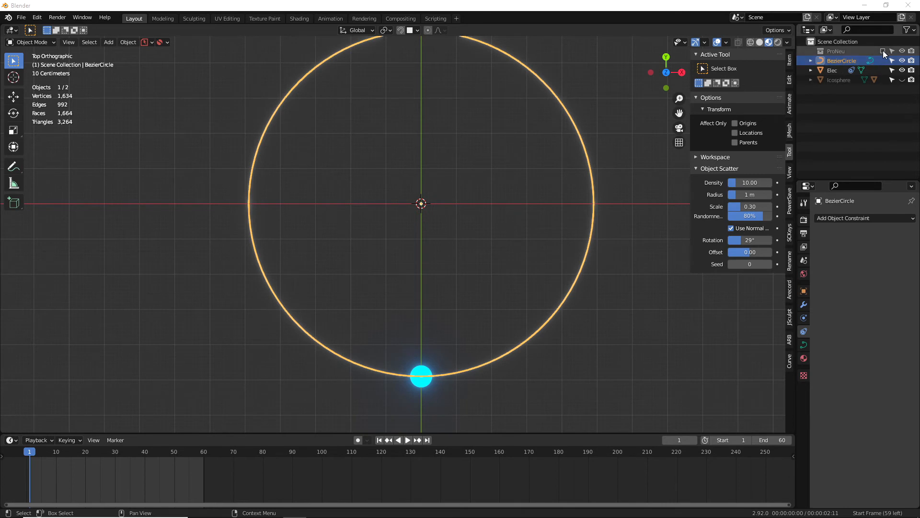
Step: Re-enable the ProNeu collection and scale the Elec sphere down to about 0.72 of its size
left_click(883, 50)
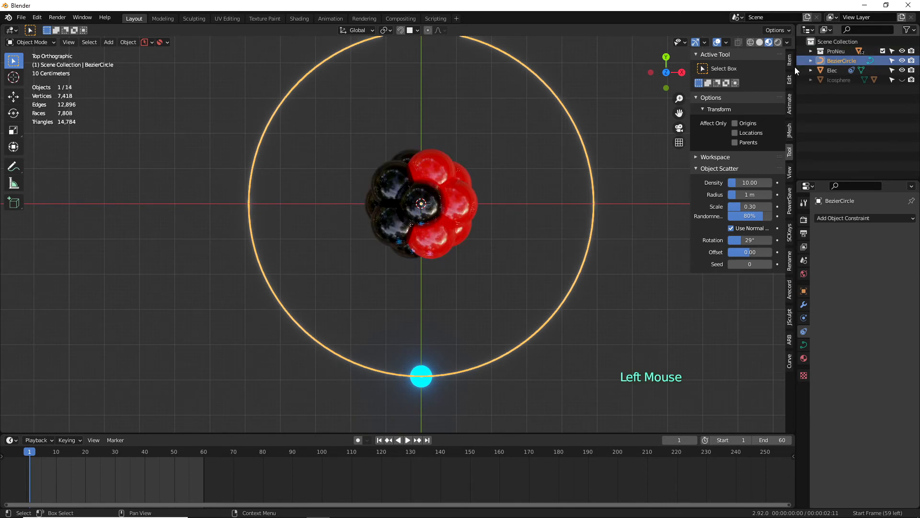
left_click(420, 376)
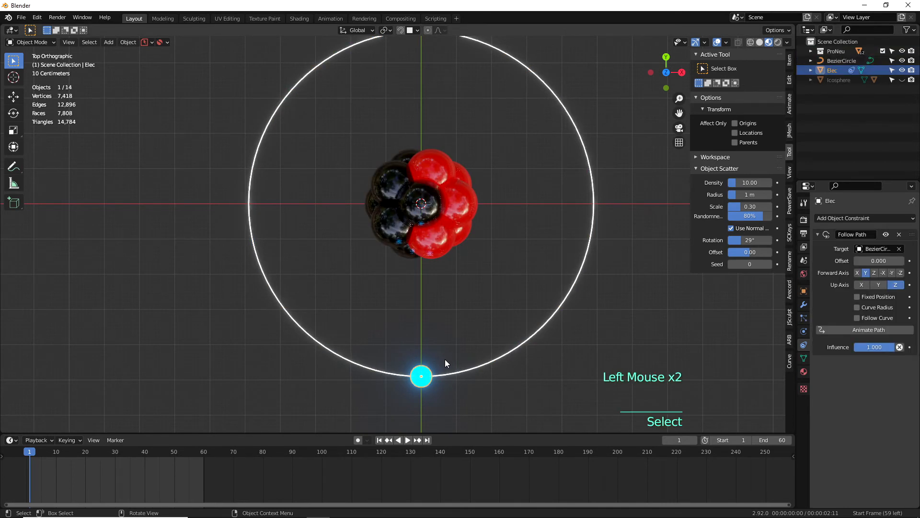
key("s")
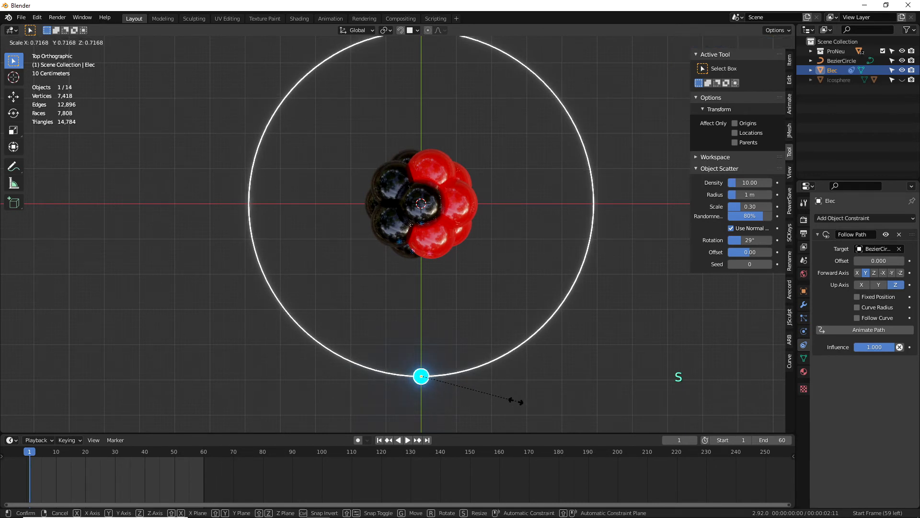
left_click(515, 401)
Step: Duplicate the Elec sphere together with its Bezier circle twice, leaving both copies in place
left_click(453, 341)
left_click_drag(456, 324, 373, 407)
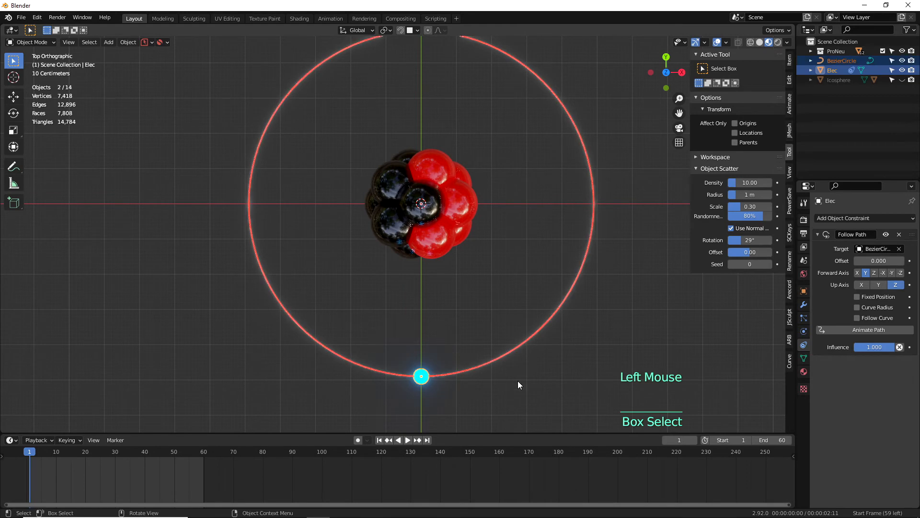
key("shift+d")
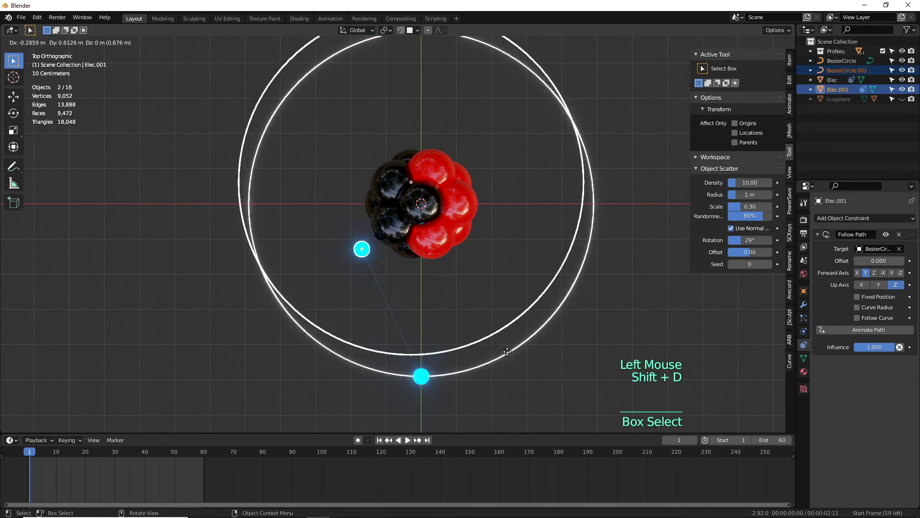
right_click(507, 350)
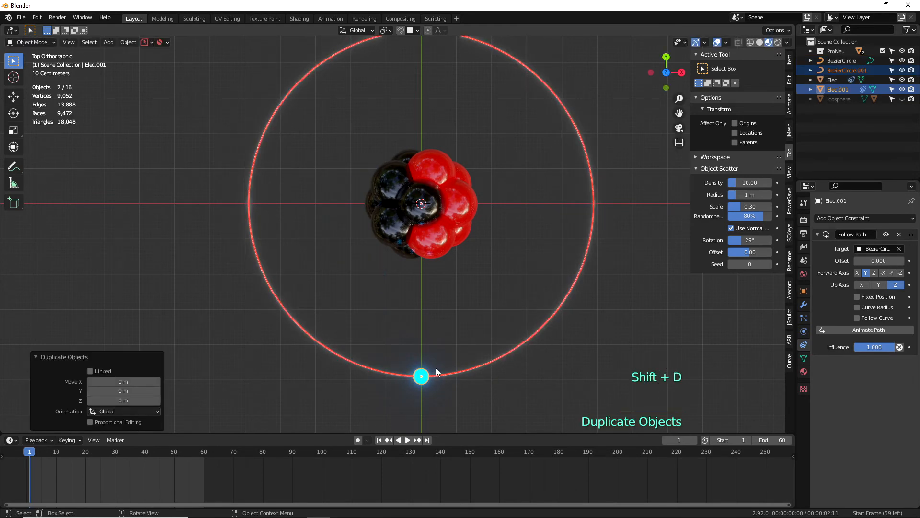
key("shift+d")
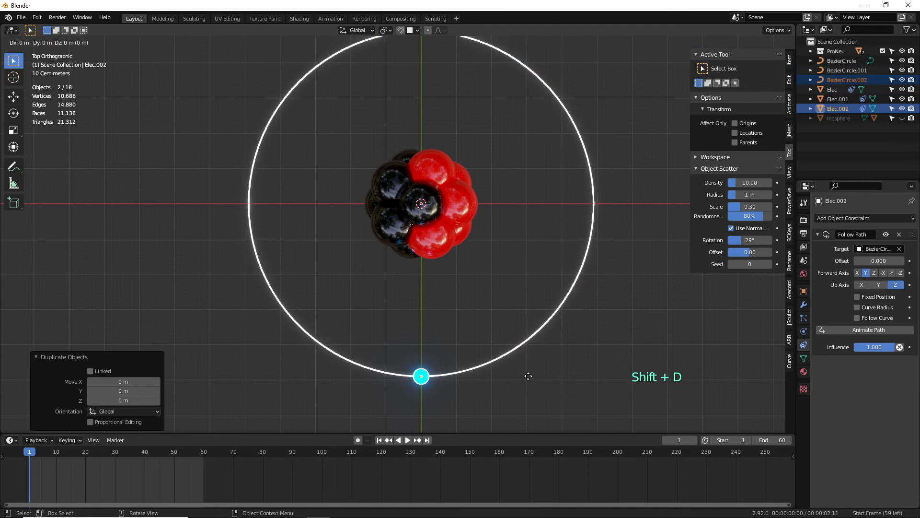
right_click(526, 373)
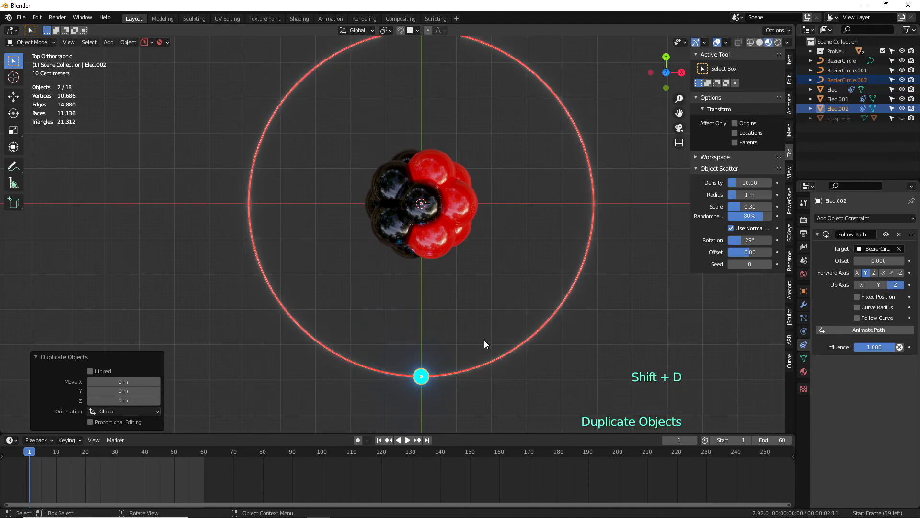
Step: Check the Follow Path target of Elec.002 against the list of available Bezier circles
left_click(487, 327)
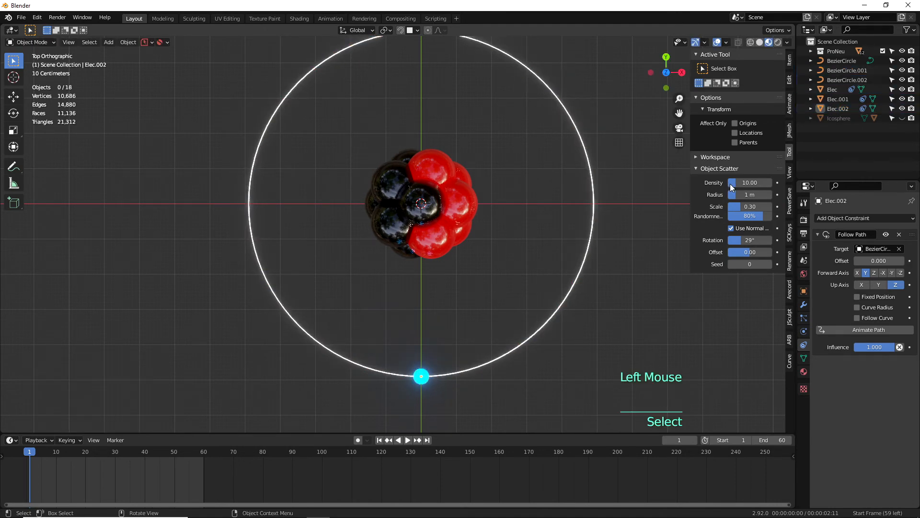
left_click(835, 111)
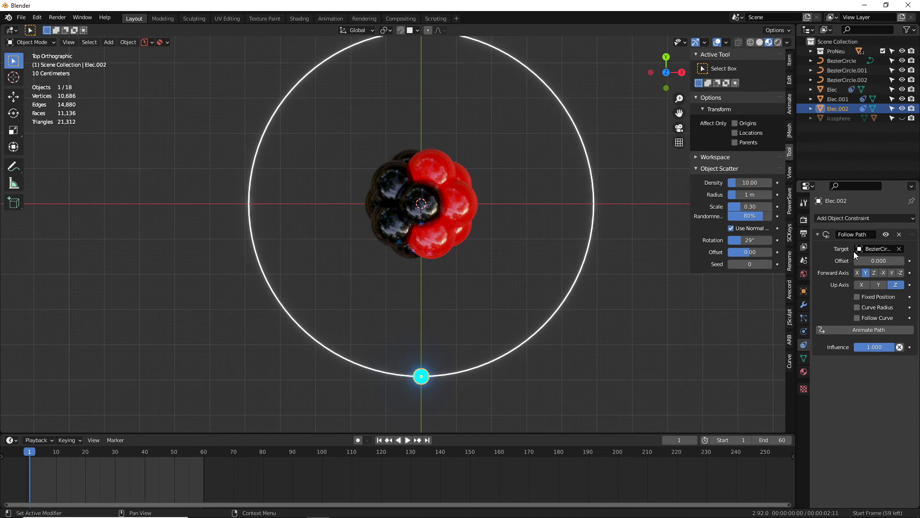
left_click(876, 249)
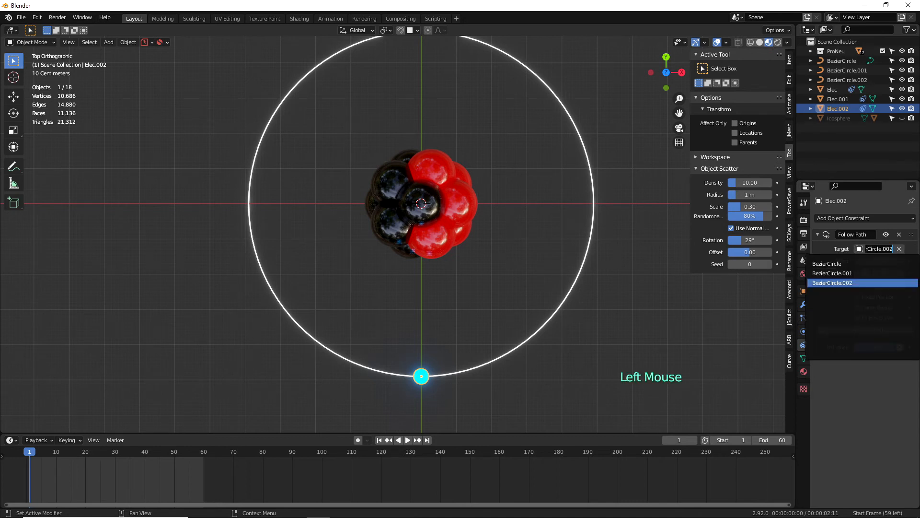
left_click(839, 273)
Step: Rotate BezierCircle.001 by 60° about the global Y axis in the front view
key("KP_1")
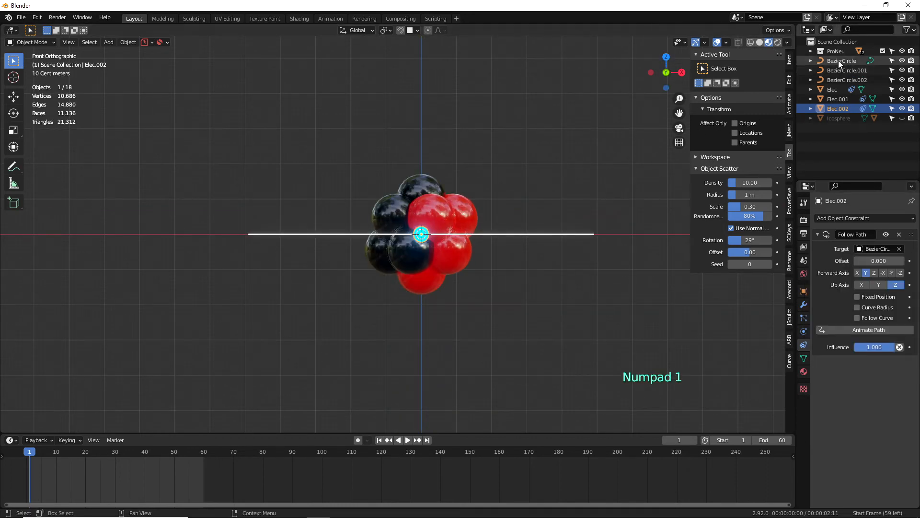
left_click(838, 73)
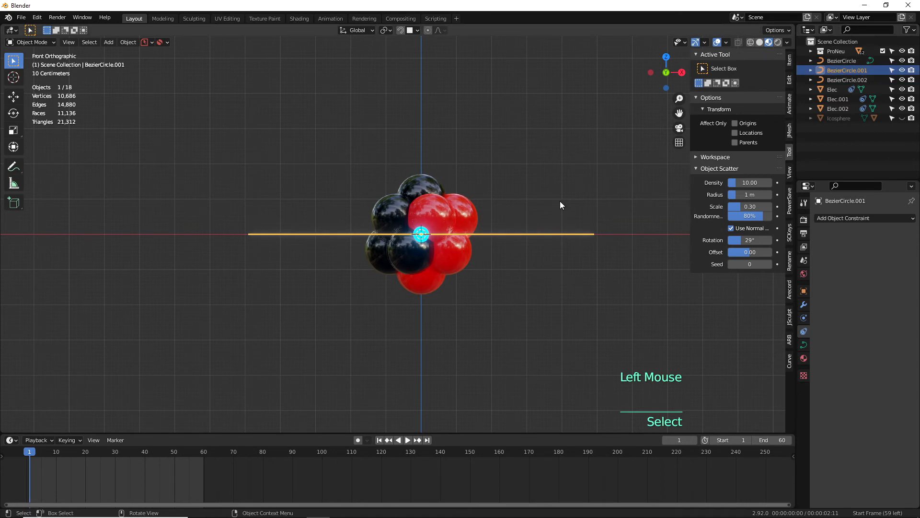
key("r")
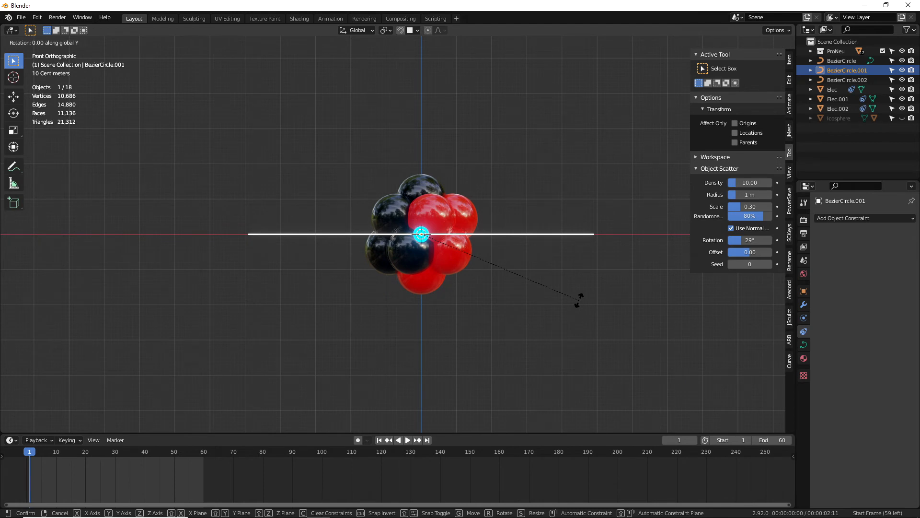
type("60")
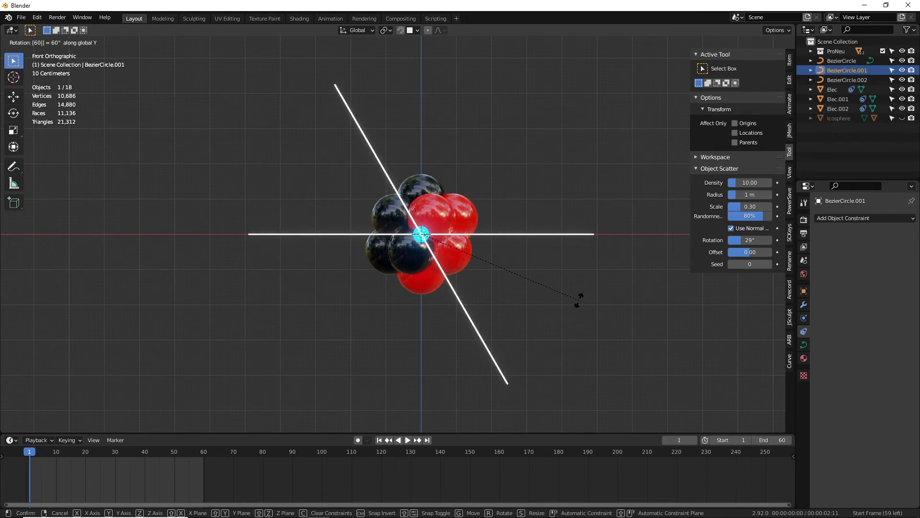
key("Return")
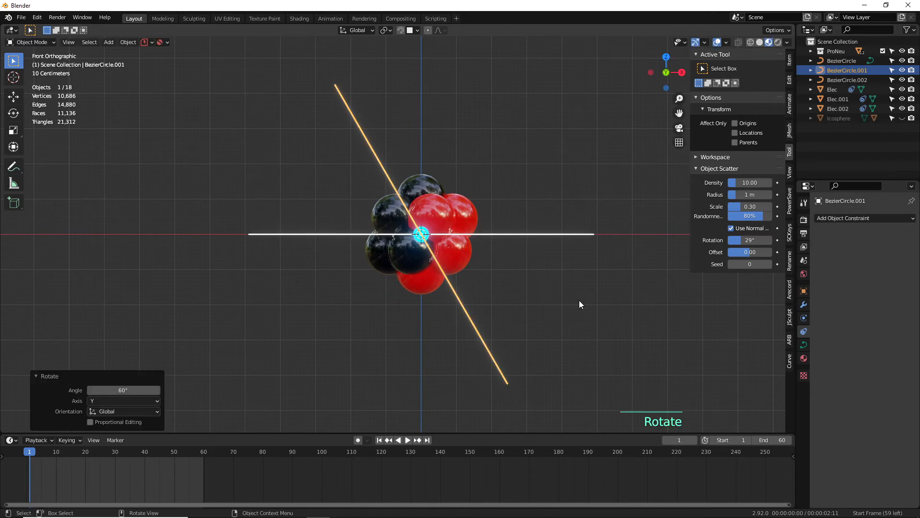
Step: Rotate BezierCircle.002 by 120° about the global Y axis
left_click(844, 79)
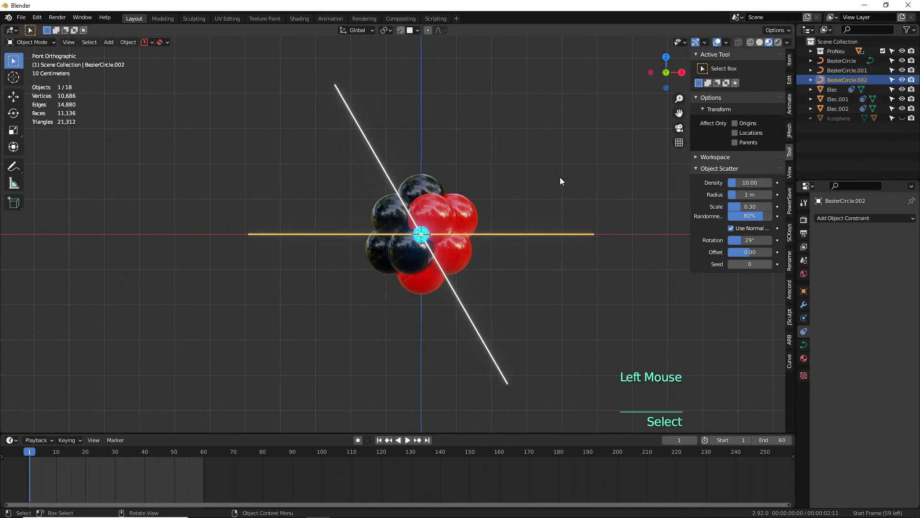
key("r")
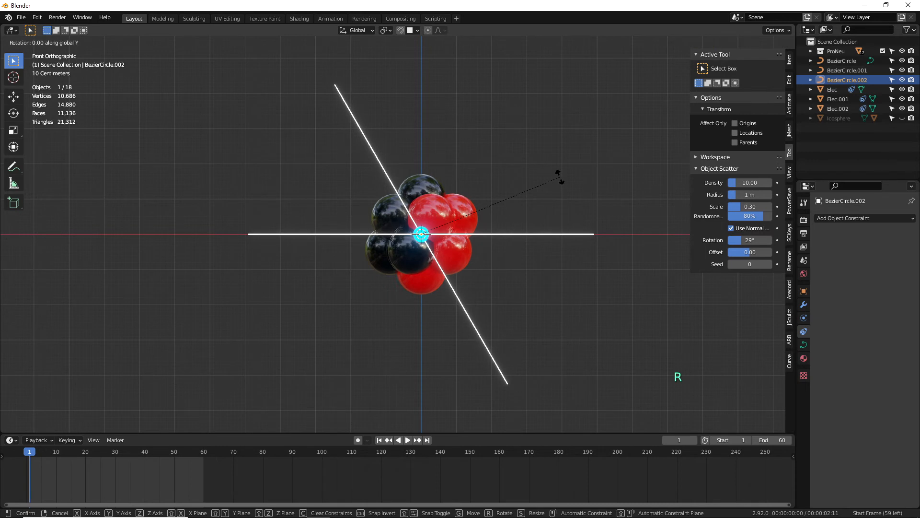
type("120")
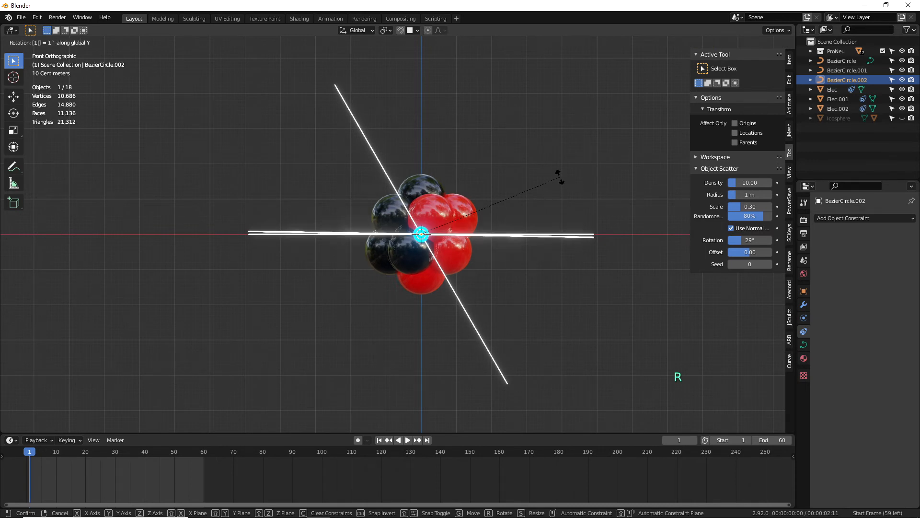
key("Return")
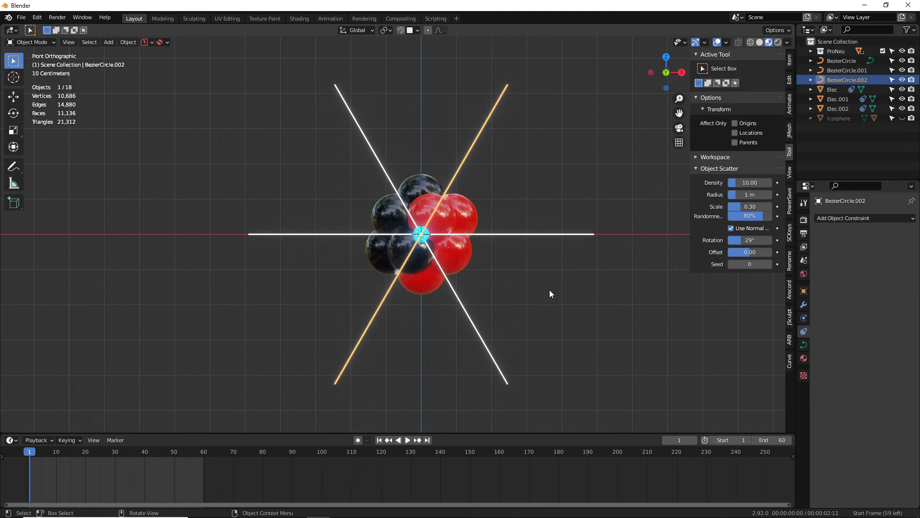
Step: Play the animation from a perspective angle to check the three electron orbits, and return to frame 1
middle_click_drag(560, 278, 517, 307)
left_click(408, 440)
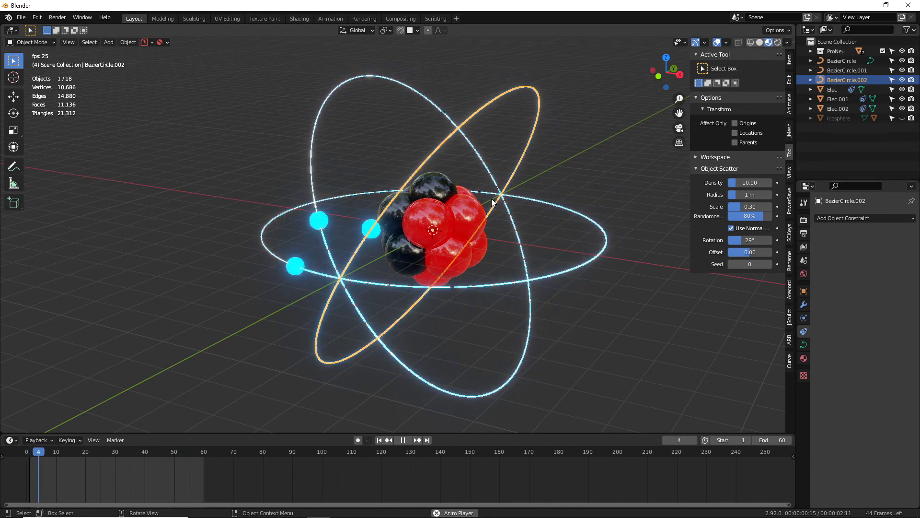
left_click(403, 440)
double_click(378, 440)
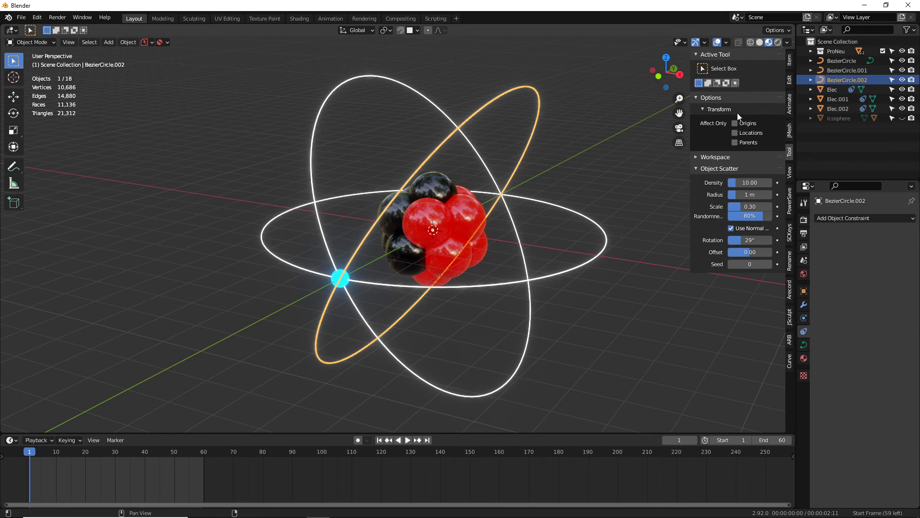
Step: Set the Follow Path offset of Elec.001 to 20 so it starts farther along its orbit
left_click(830, 99)
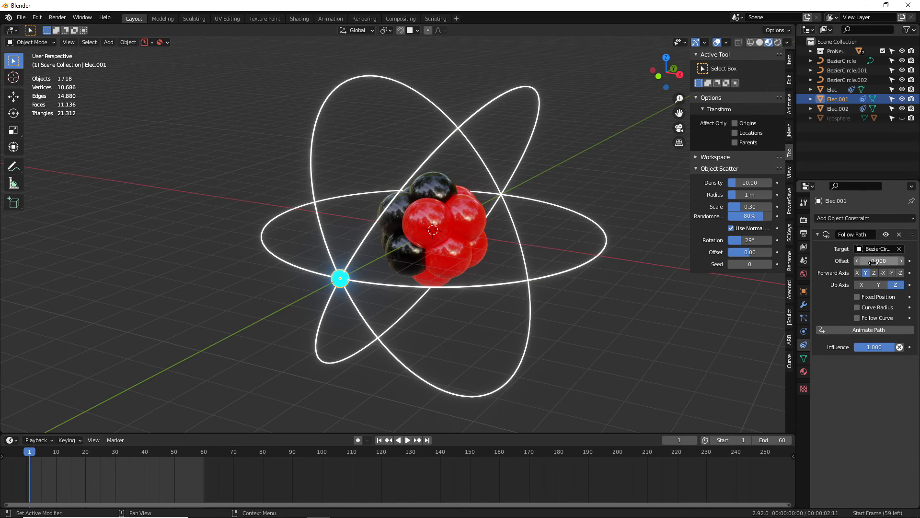
left_click_drag(868, 260, 908, 259)
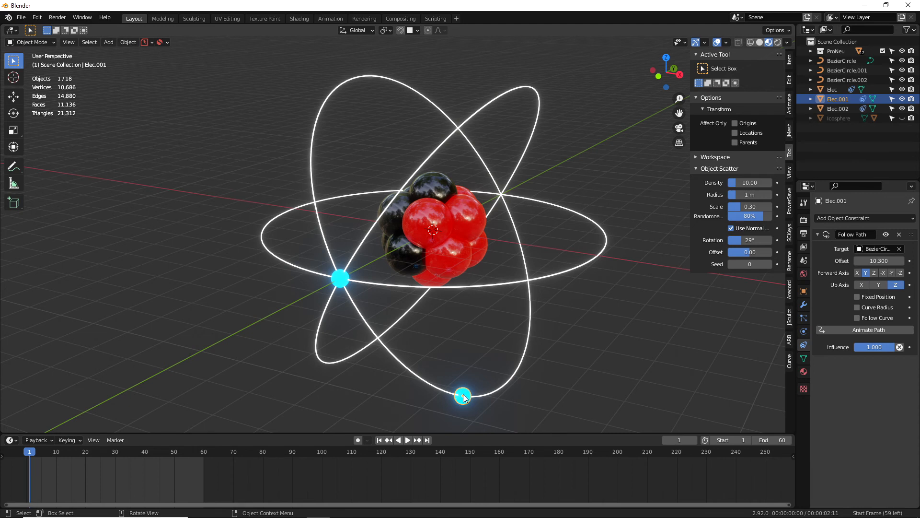
left_click(407, 439)
key("ctrl+z")
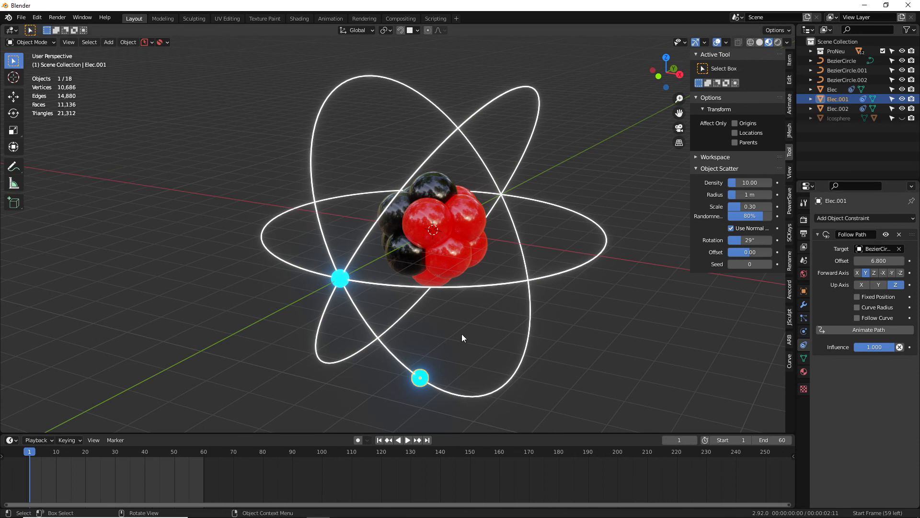
left_click_drag(873, 261, 875, 262)
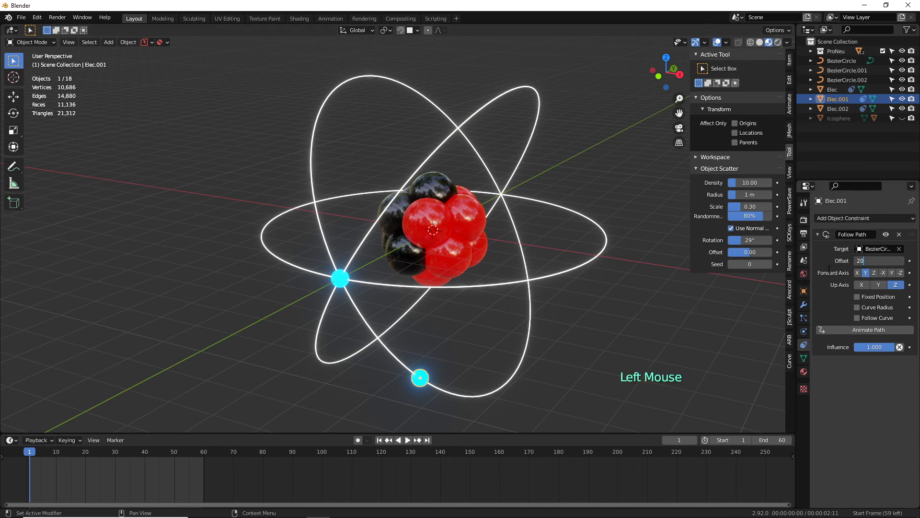
key("Return")
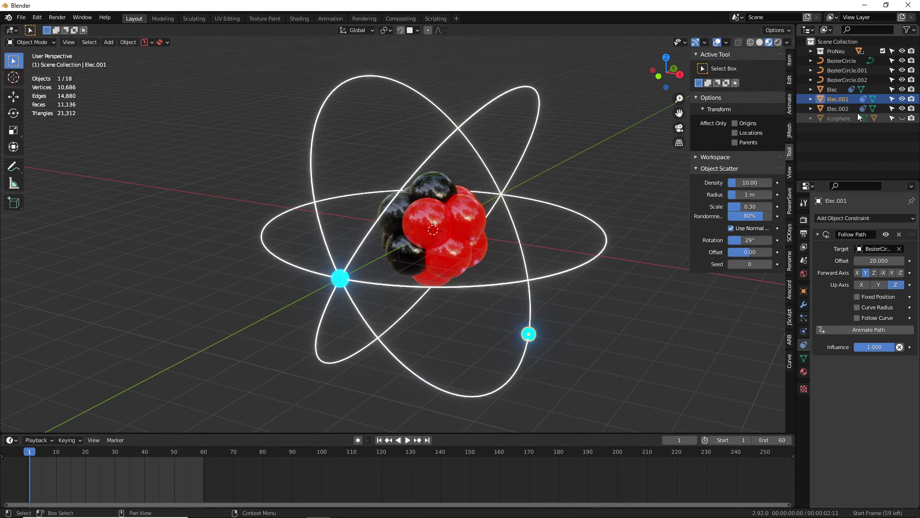
Step: Set the Follow Path offset of Elec.002 to 40 and play the animation
left_click(844, 108)
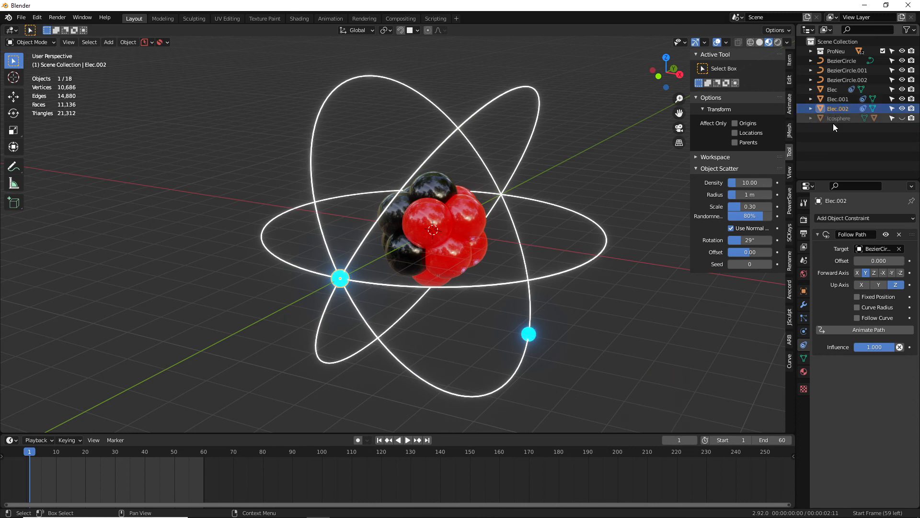
left_click(878, 261)
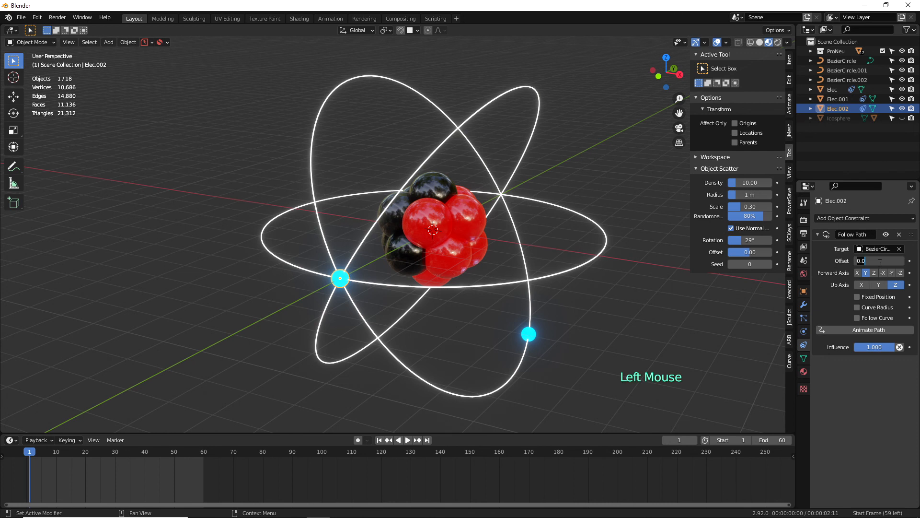
key("Return")
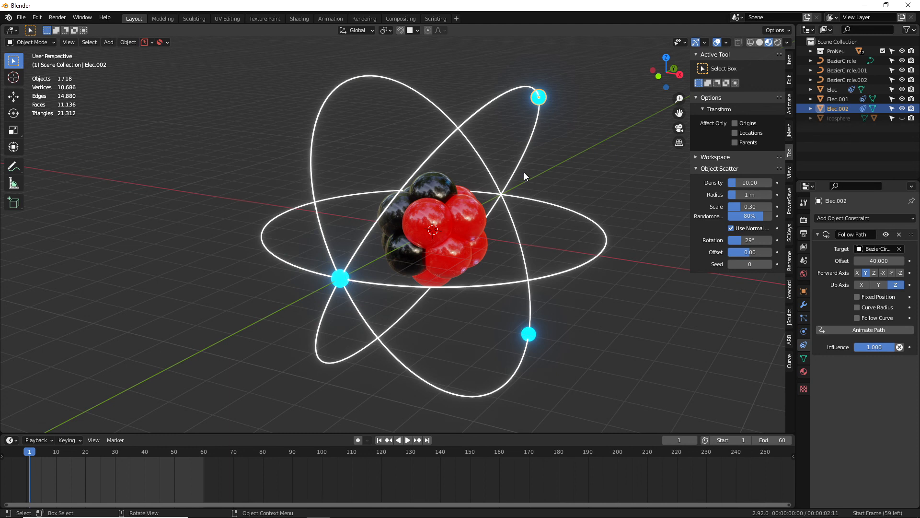
left_click(408, 439)
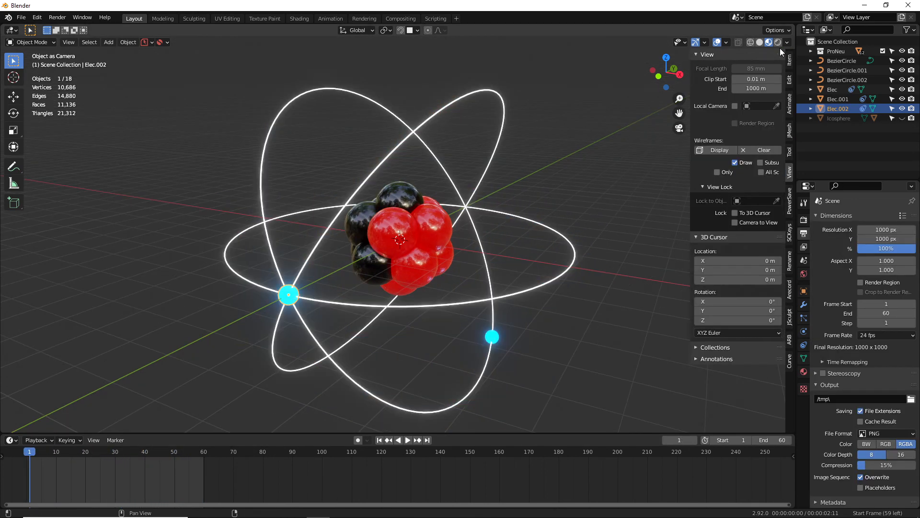
Step: Switch the viewport lighting to the dark night environment image and hide the viewport overlays
left_click(787, 42)
left_click(773, 123)
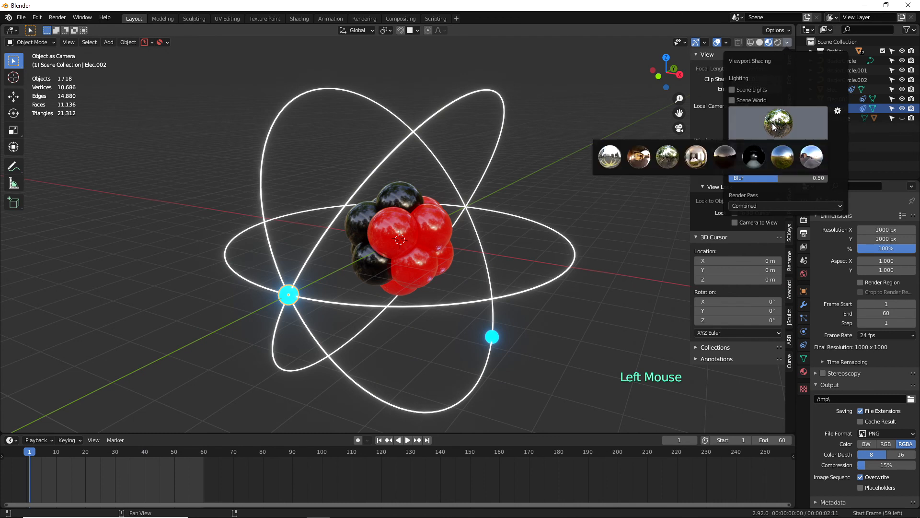
left_click(758, 157)
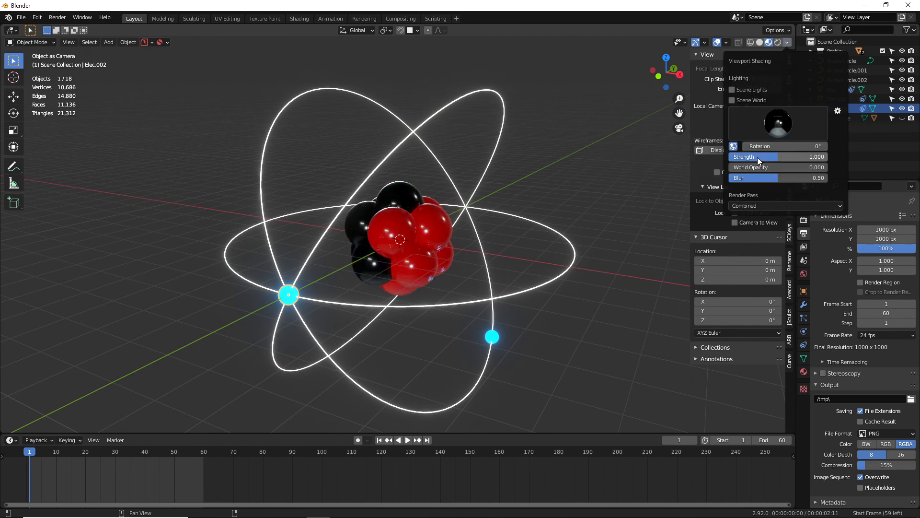
left_click(717, 43)
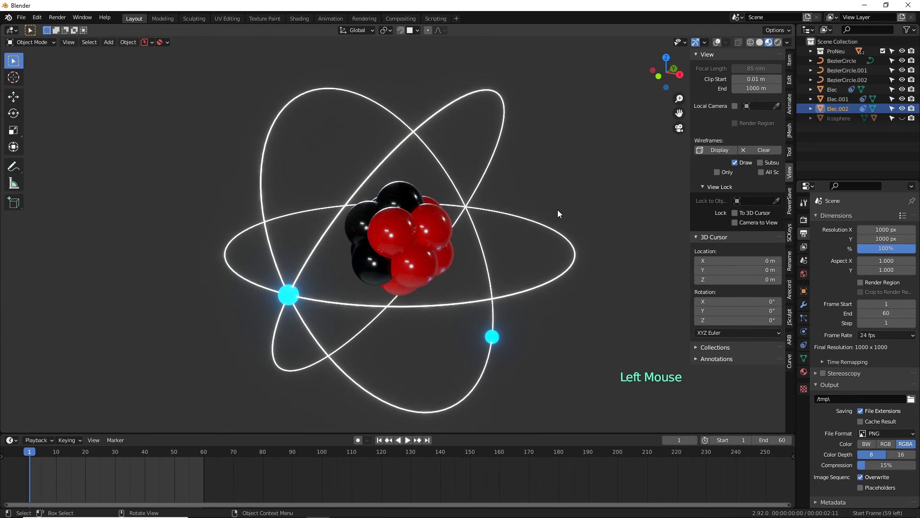
Step: Play the finished atom animation in a maximized viewport and view it from different angles
left_click(407, 440)
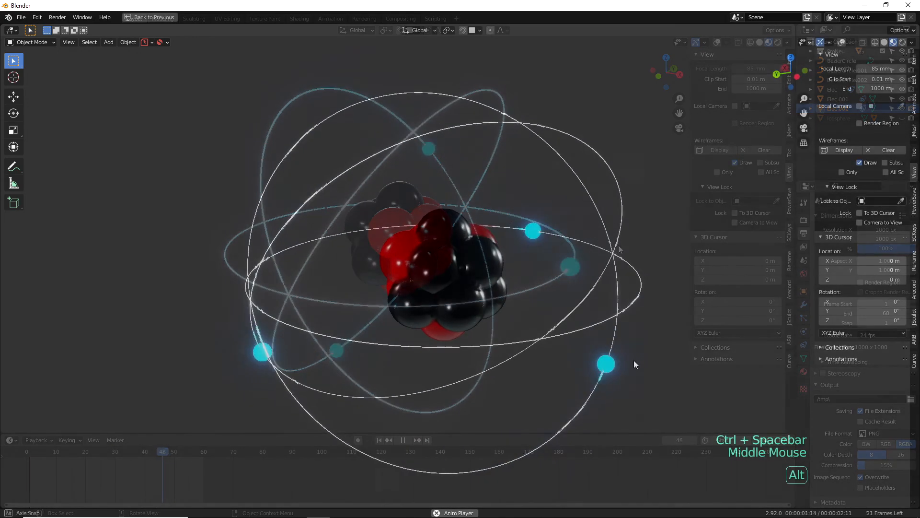
middle_click_drag(635, 364, 333, 371)
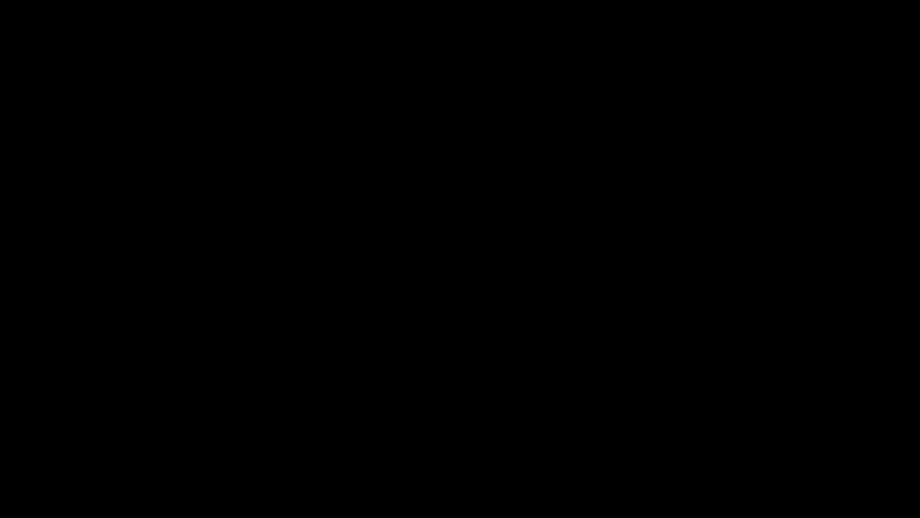